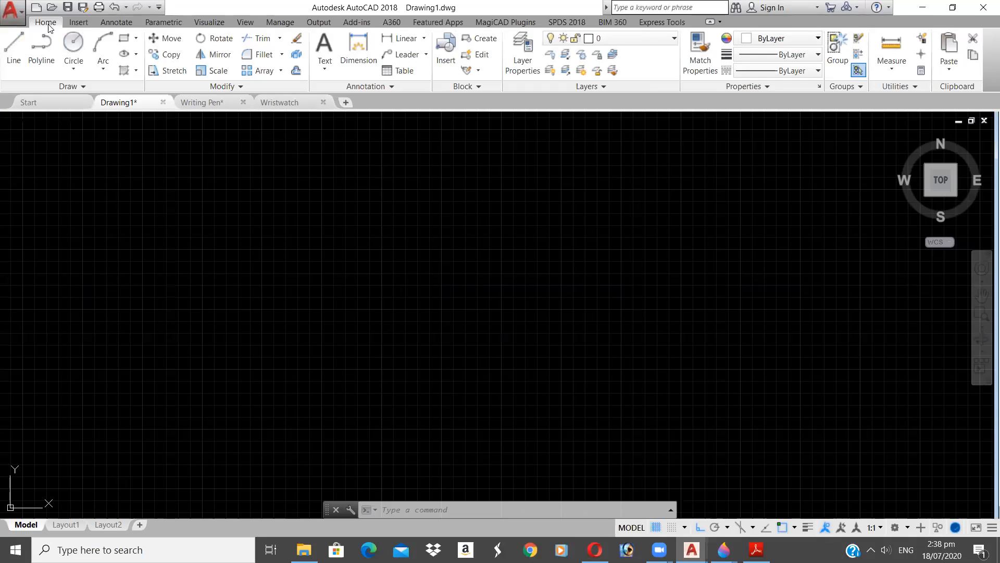
- Switch to the training course outline in Adobe Reader, review Lesson 1.5 on layers, colors and linetypes, and return to AutoCAD
click(755, 550)
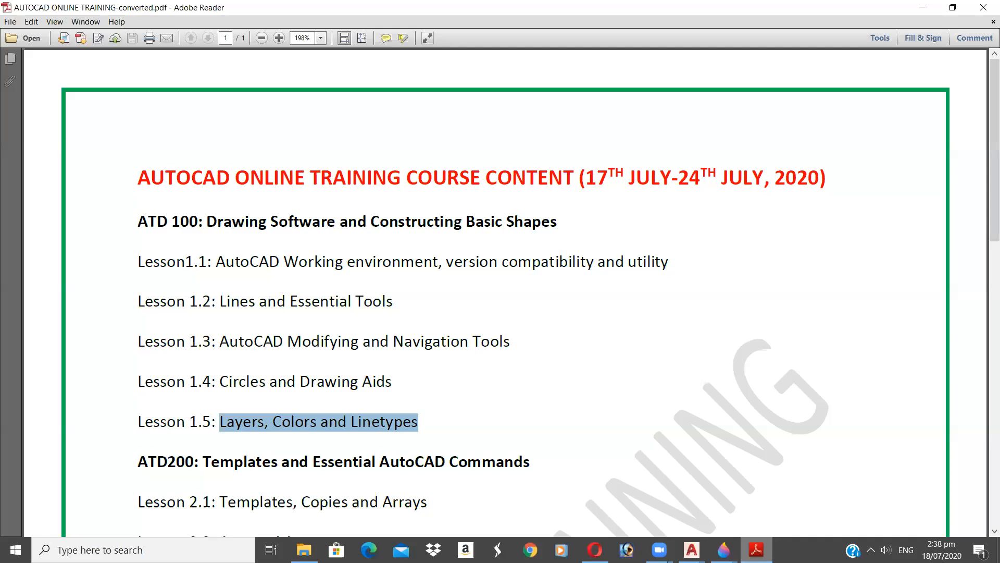
key(alt+Tab)
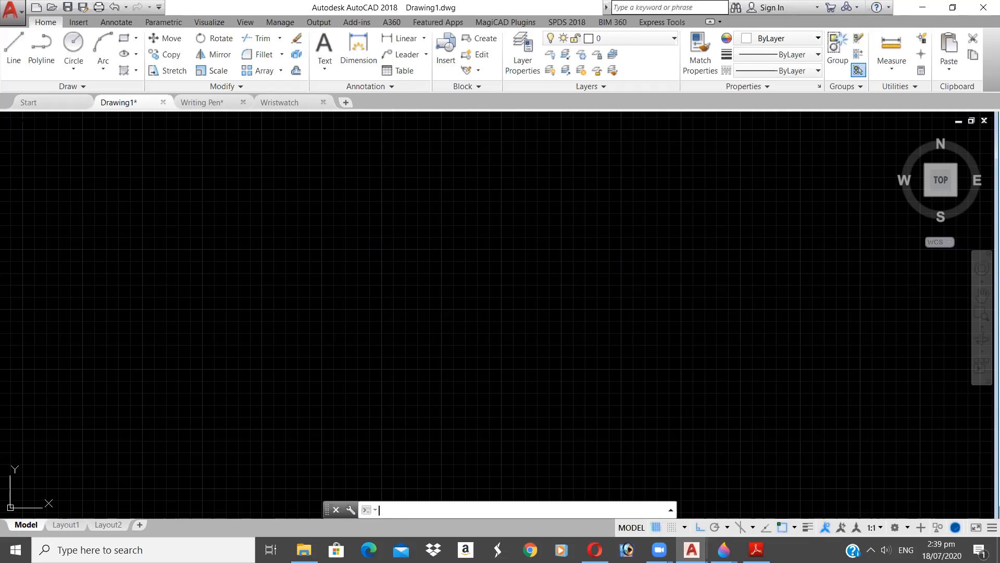
- Check the default save format in the Open and Save options, and close the options without changing anything
click(572, 161)
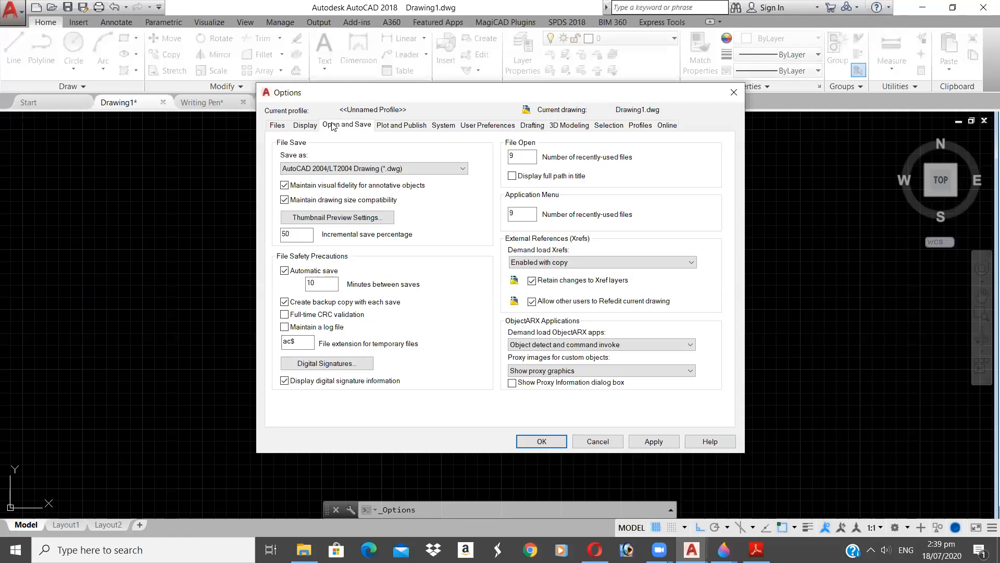
click(339, 169)
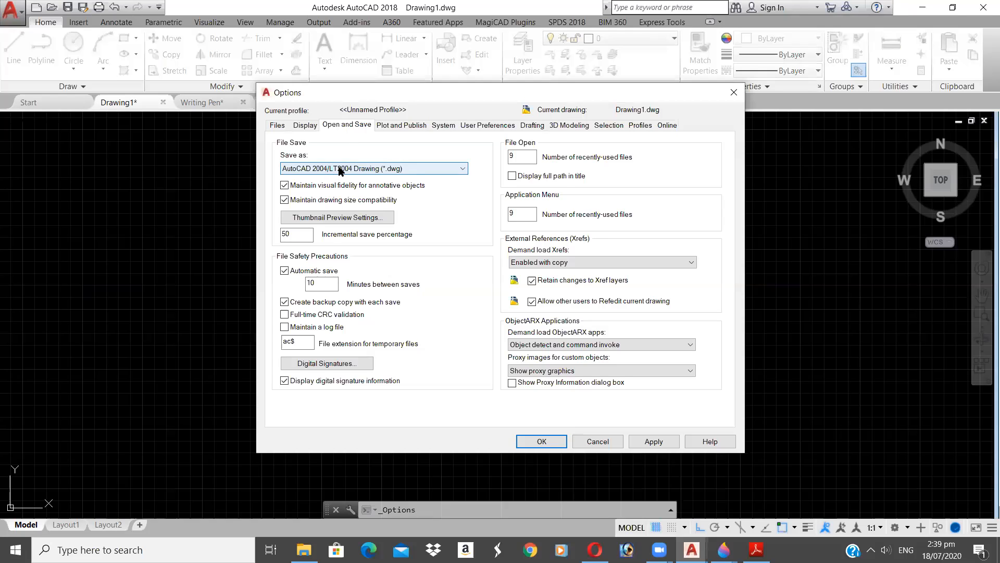
click(339, 169)
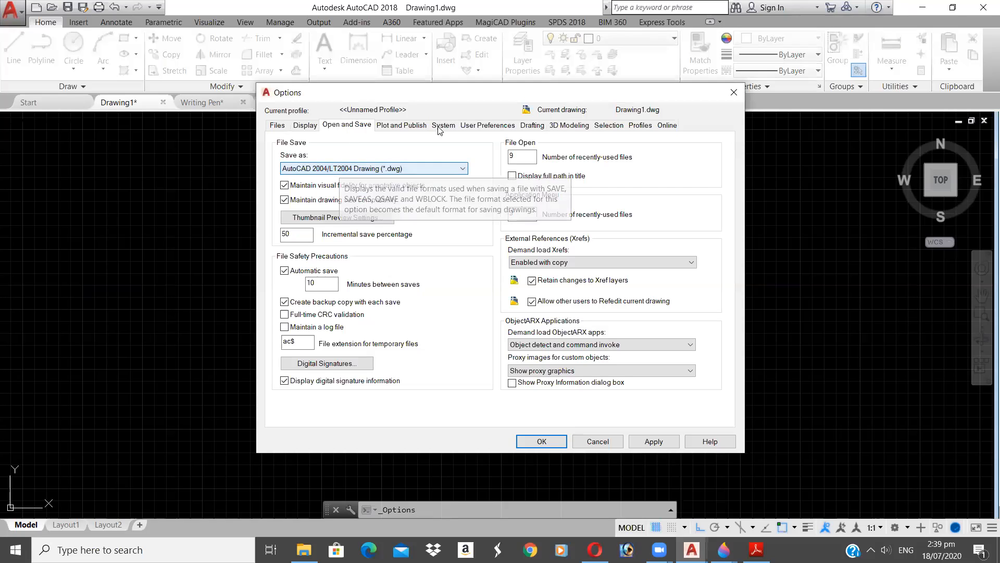
click(733, 94)
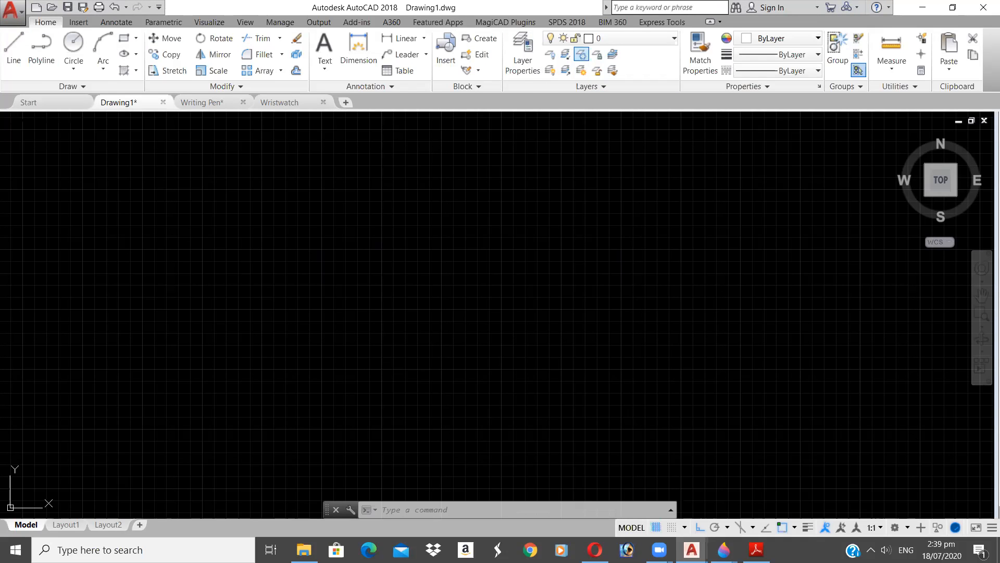
- Switch to the course outline in Adobe Reader, highlight "Layers," in the Lesson 1.5 line, and return to AutoCAD
click(757, 549)
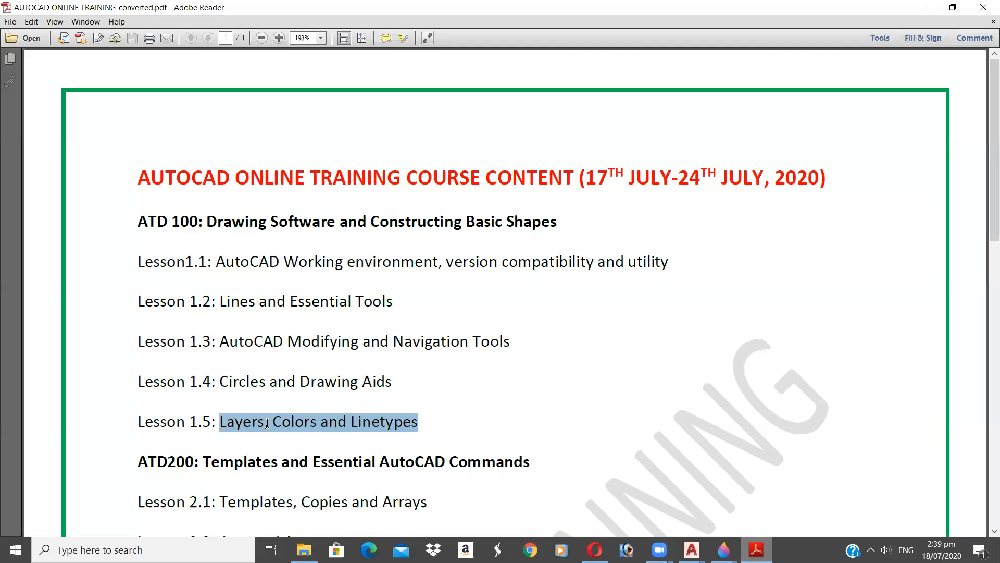
click(262, 343)
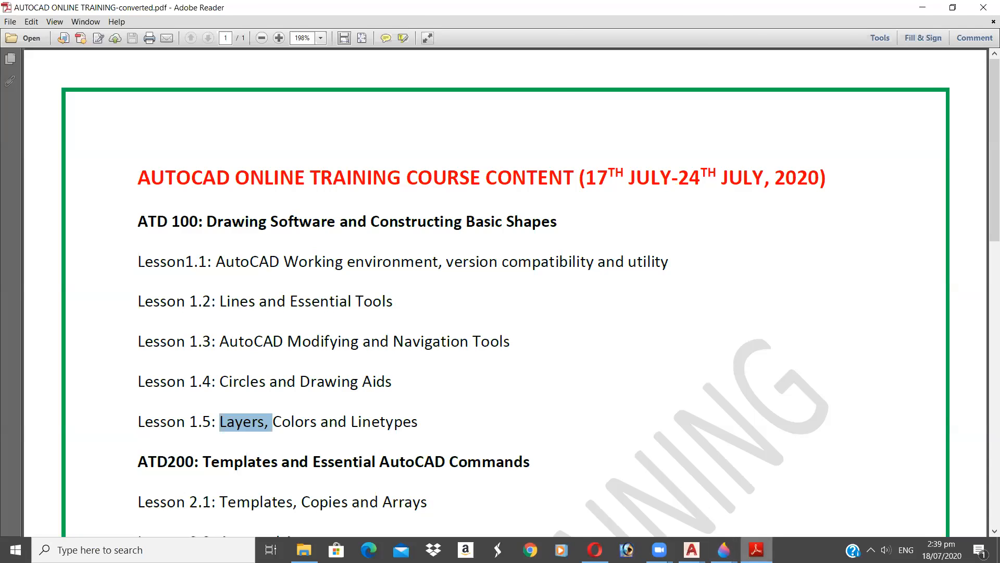
click(756, 550)
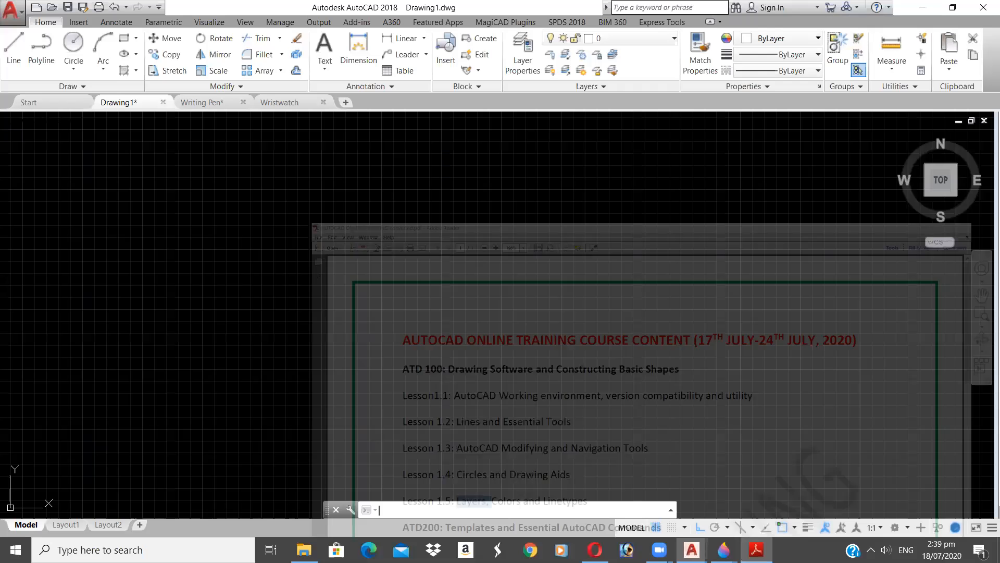
click(75, 42)
key(Escape)
key(Escape)
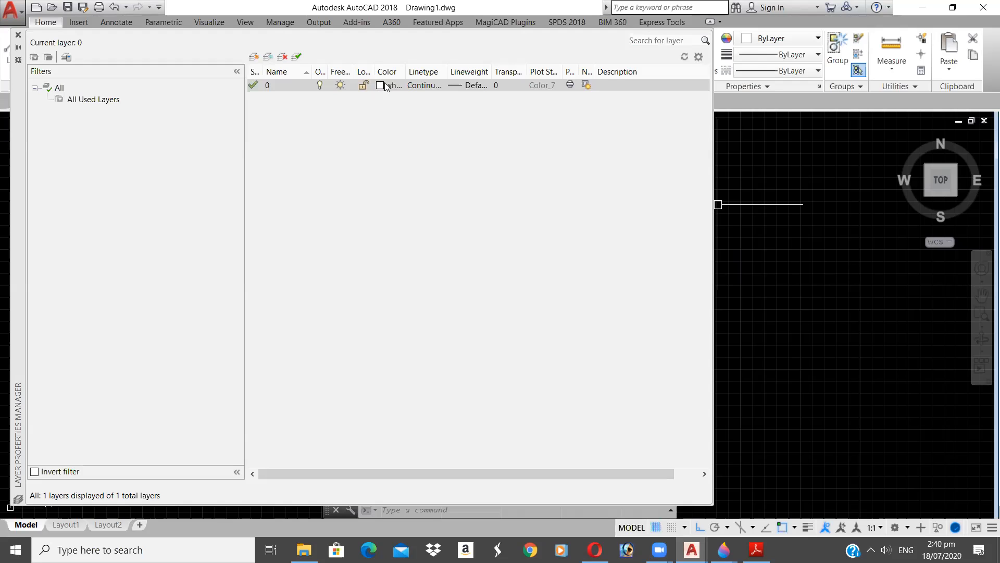
- Create two new layers in the Layer Properties Manager and delete both of them
double_click(254, 58)
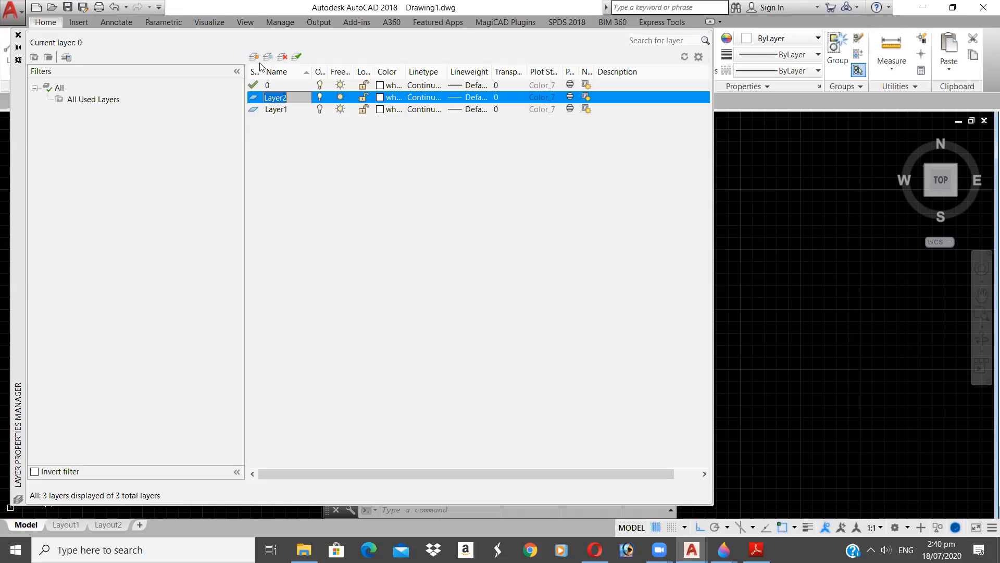
click(284, 58)
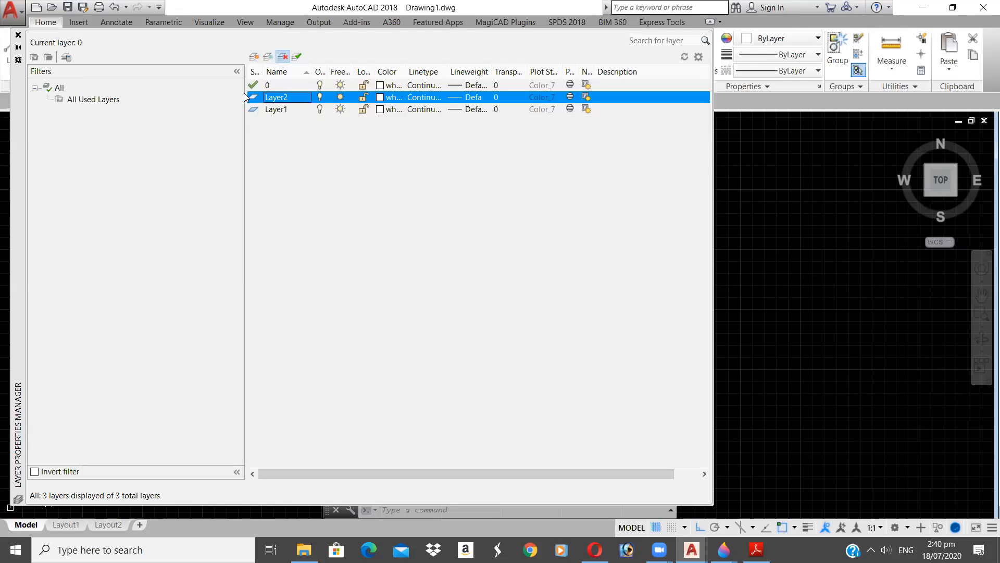
click(282, 57)
click(282, 57)
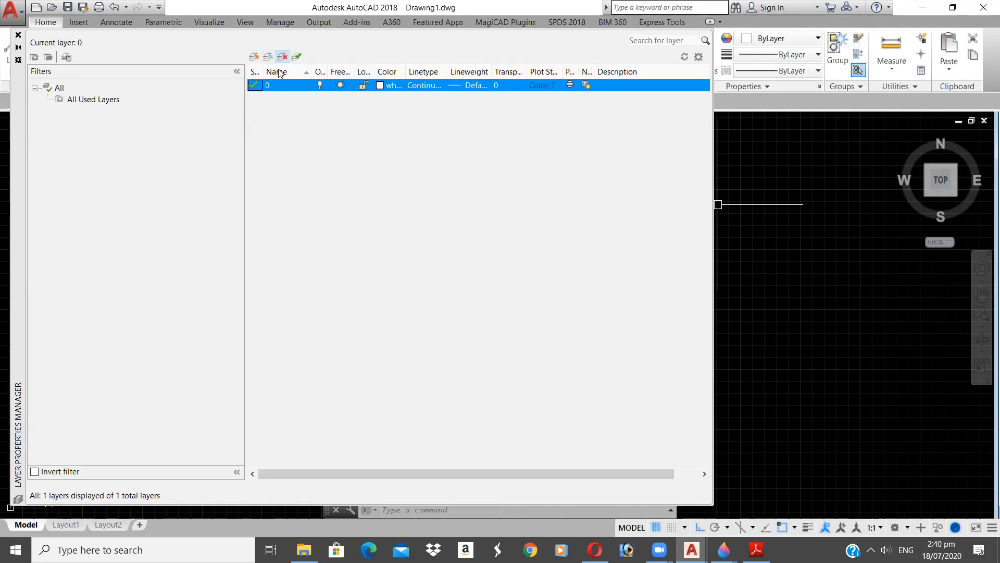
- Add two new layers, name the second one Circle and set its color to red, index color 10
double_click(254, 57)
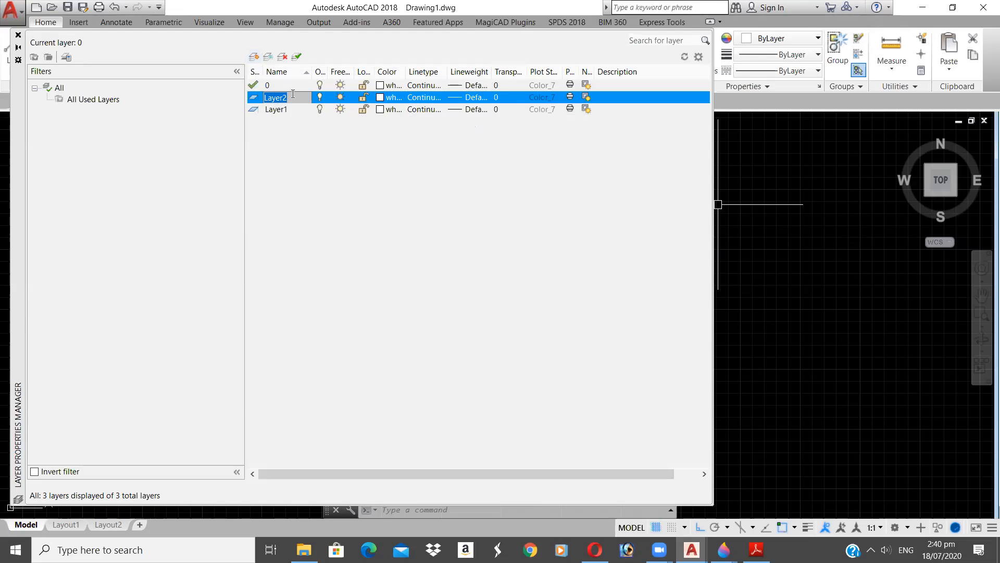
text(Circle)
click(380, 96)
click(380, 98)
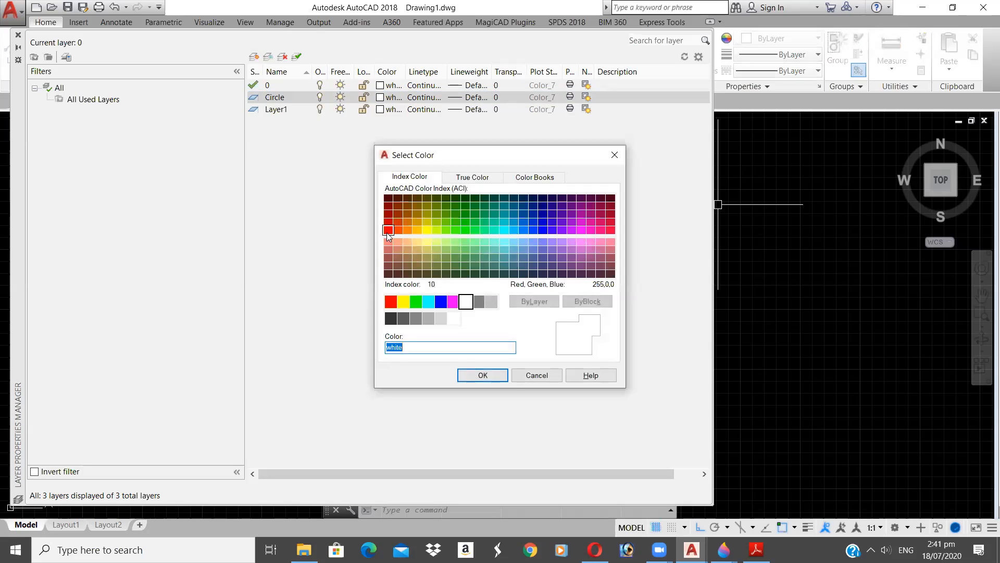
click(389, 230)
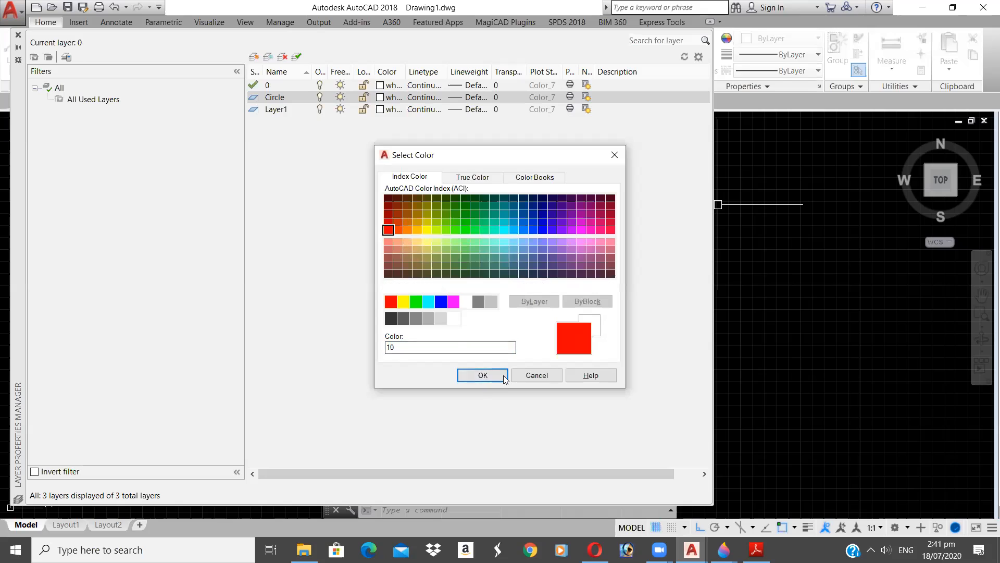
click(482, 375)
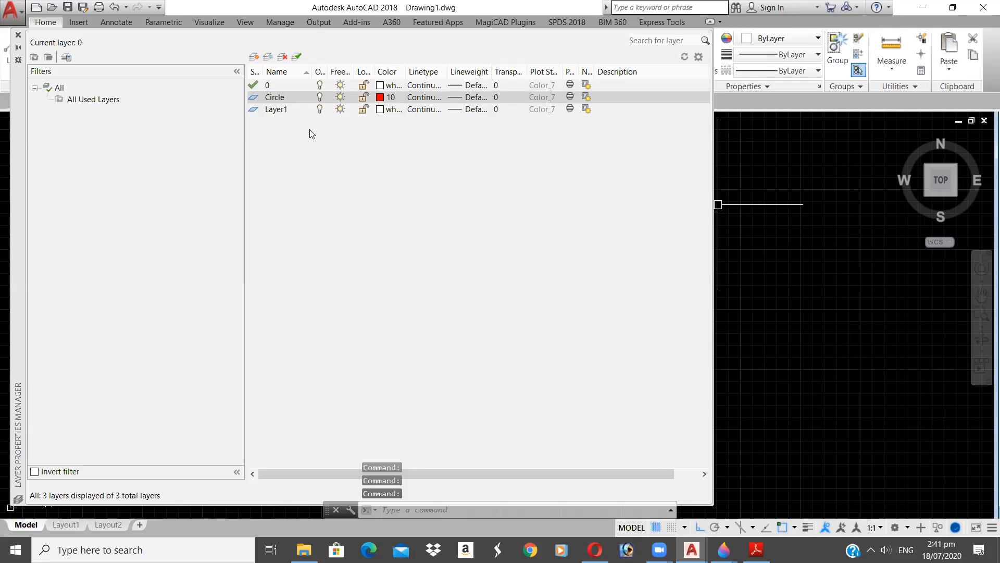
- Add a new layer named Lines and set its color to blue, index color 170
click(255, 57)
text(Lines)
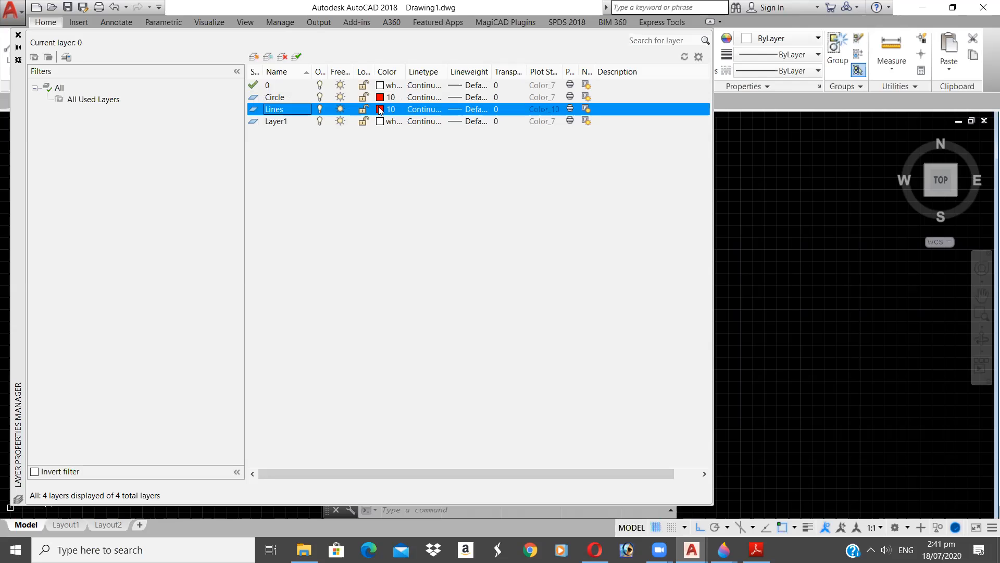
click(384, 109)
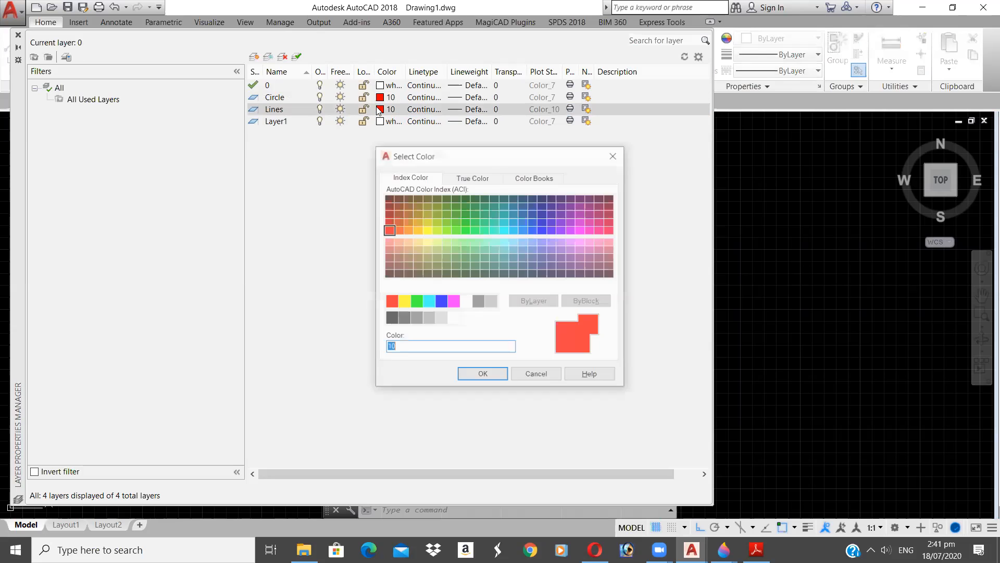
click(542, 230)
click(482, 375)
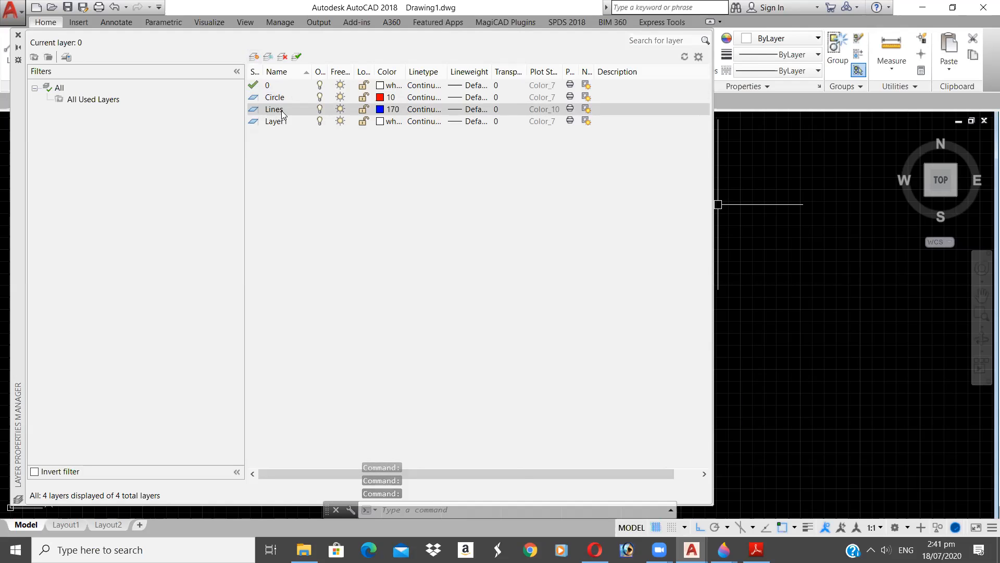
- Add a new layer named Rectangle and set its color to yellow, index color 50
click(254, 56)
text(R)
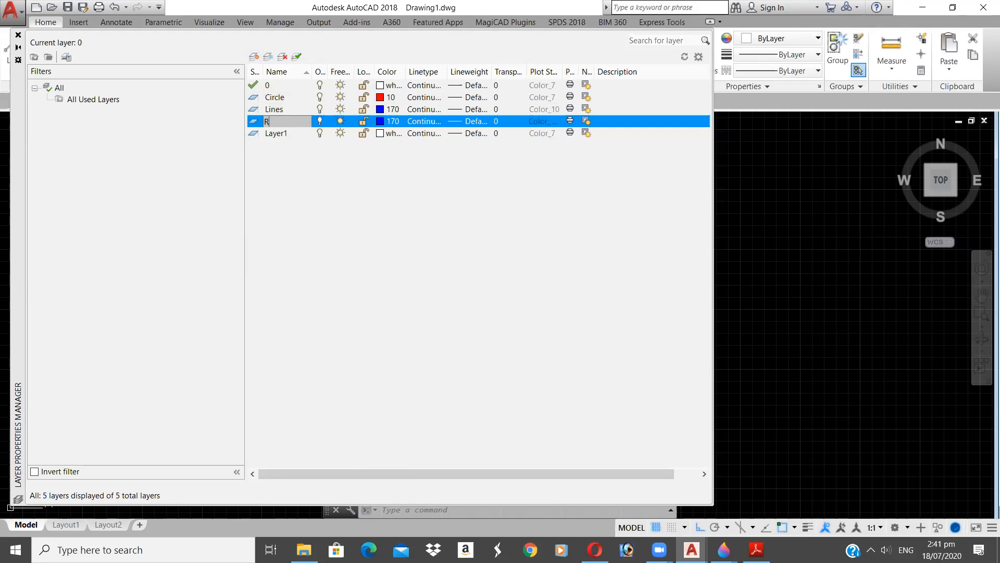
text(ectanglke)
key(BackSpace)
key(BackSpace)
text(e)
click(384, 123)
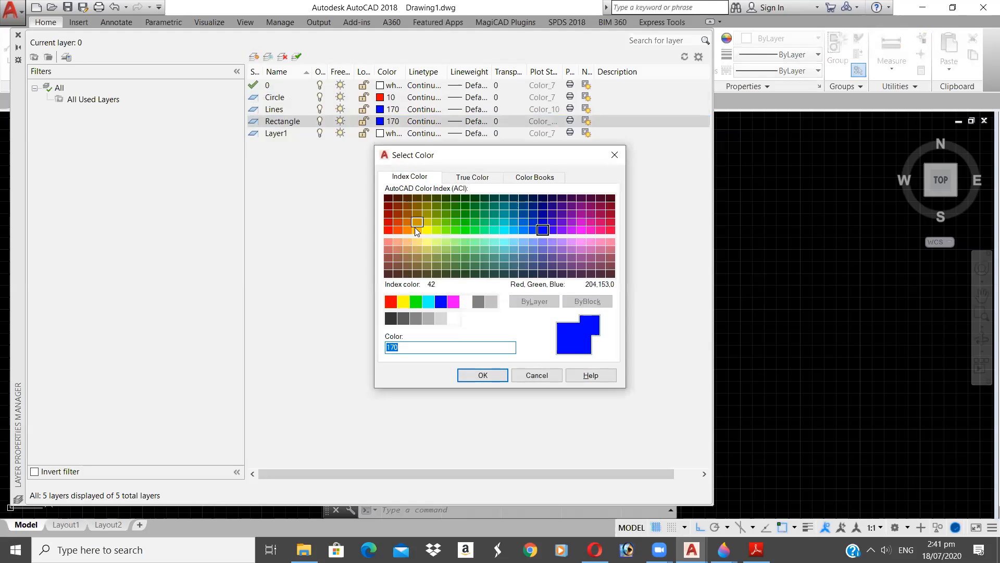
text(50)
click(492, 376)
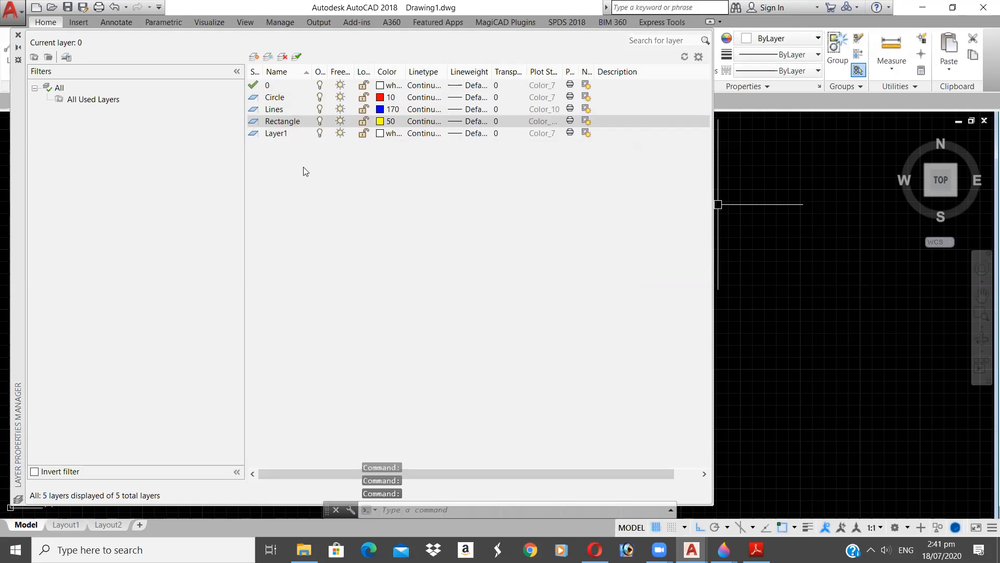
- Delete the unneeded Layer1 from the layer list and select layer 0
double_click(282, 133)
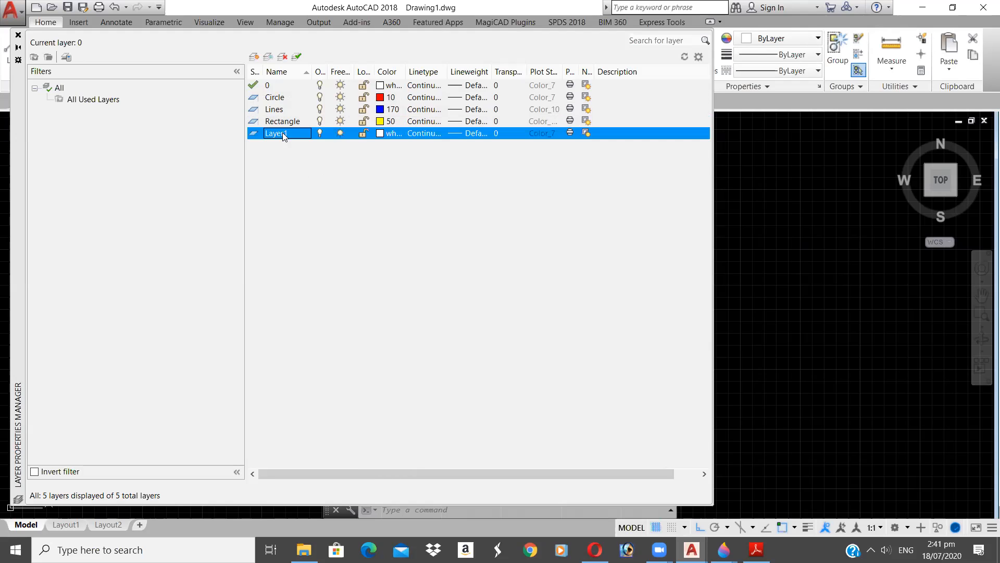
click(282, 56)
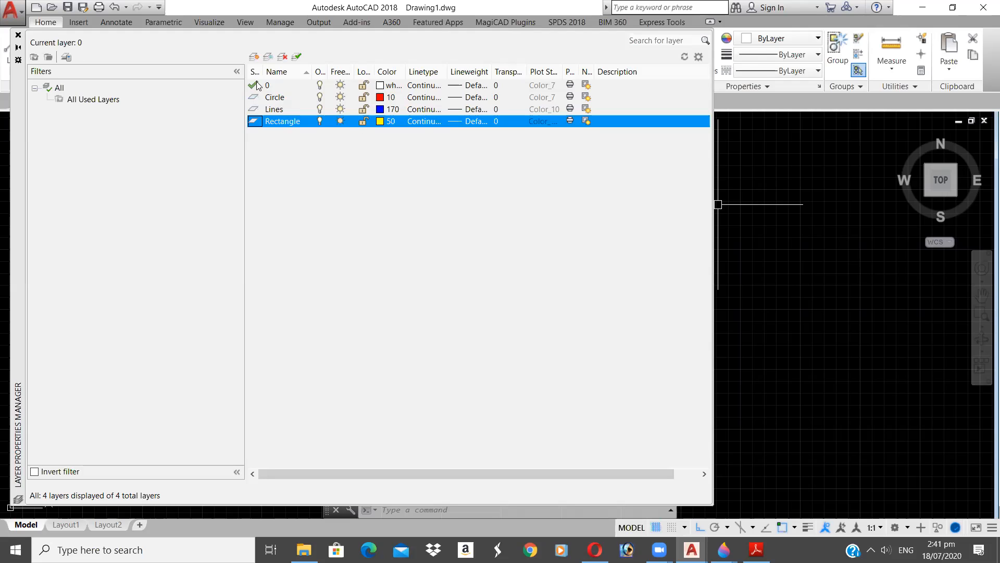
click(296, 84)
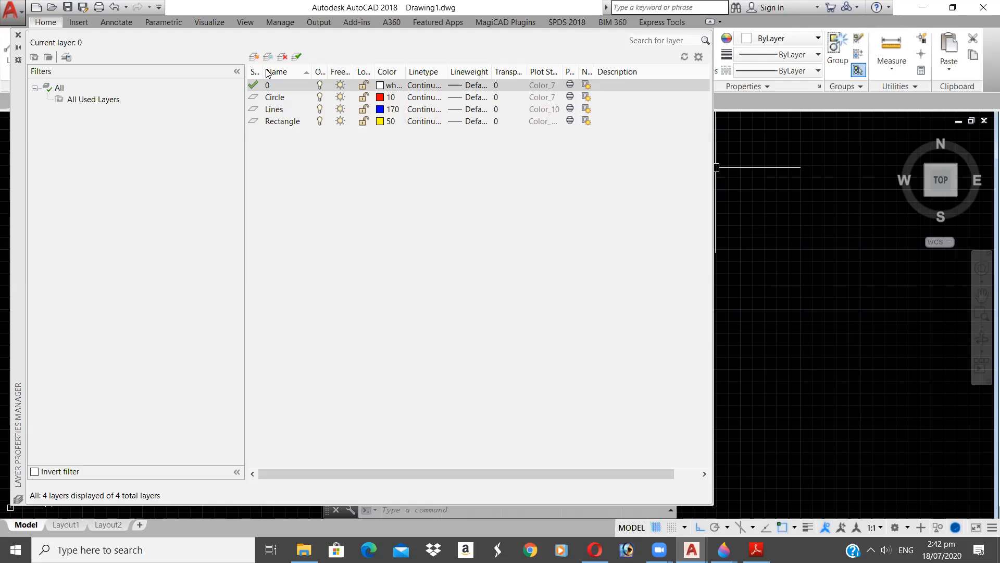
- Close the Layer Properties Manager and make Circle the current layer
click(18, 36)
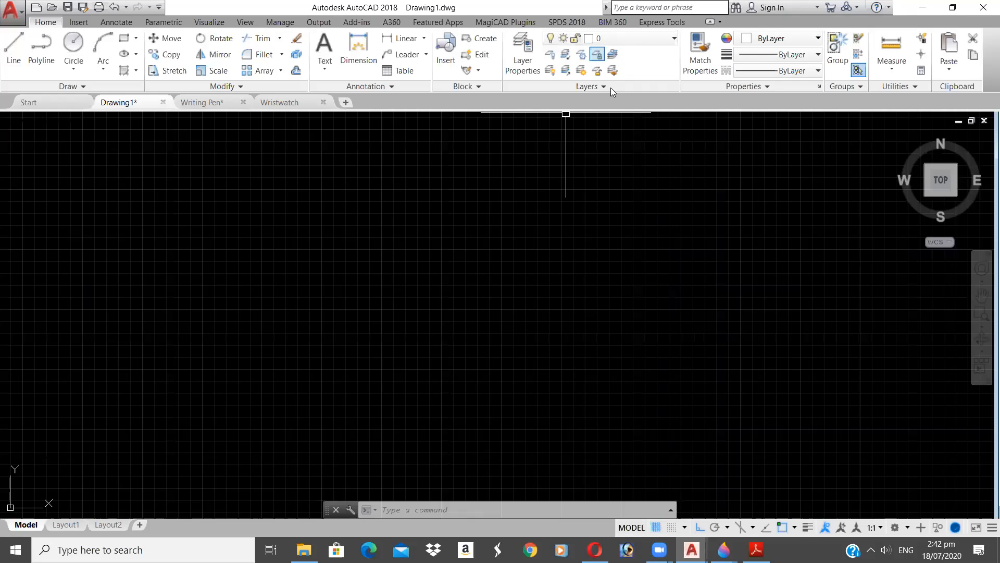
click(612, 38)
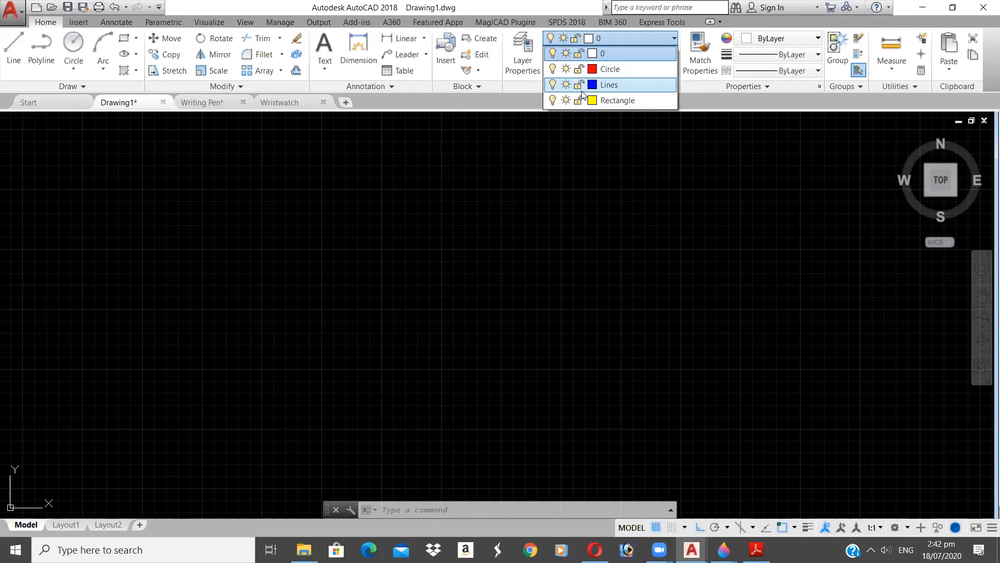
click(611, 70)
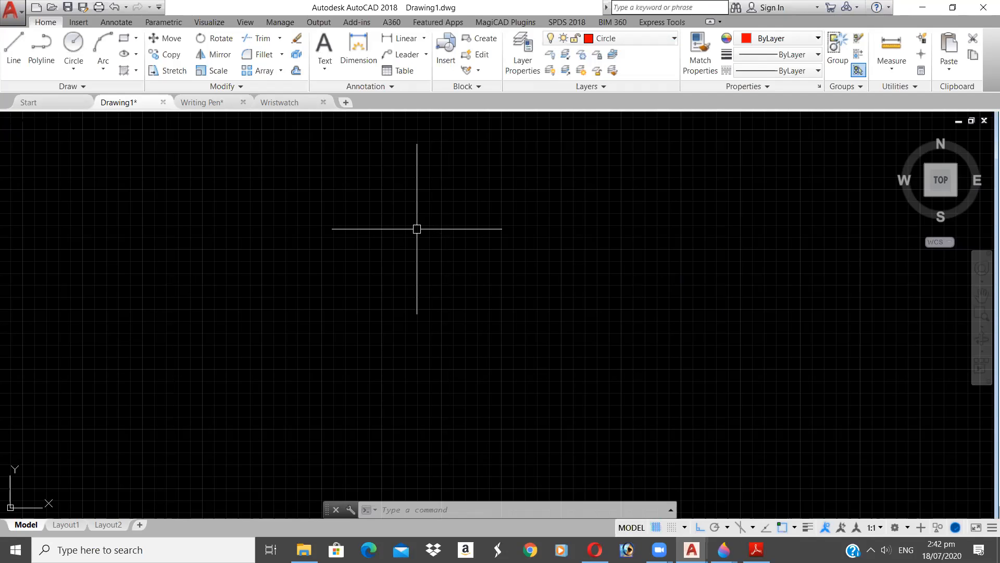
click(72, 45)
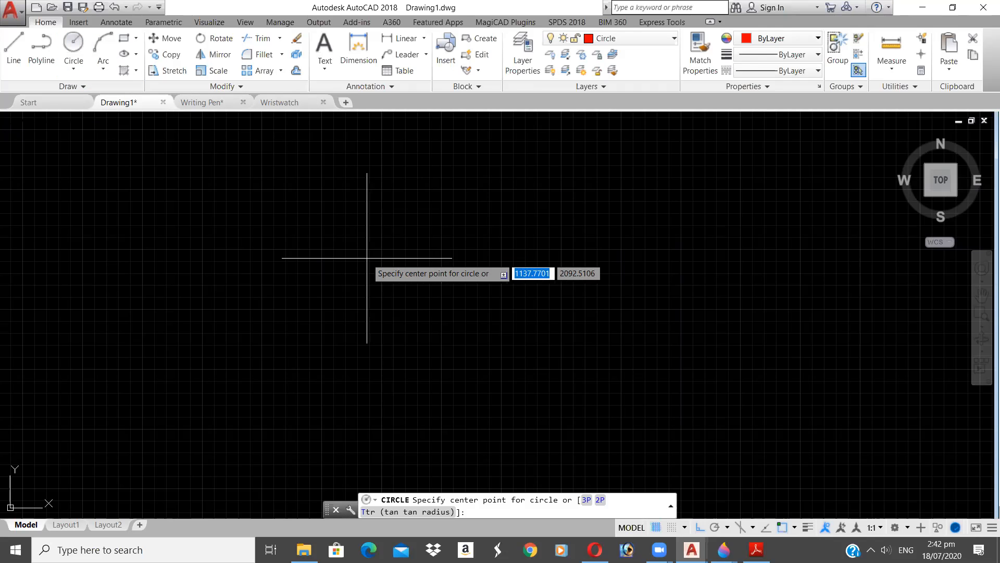
key(Escape)
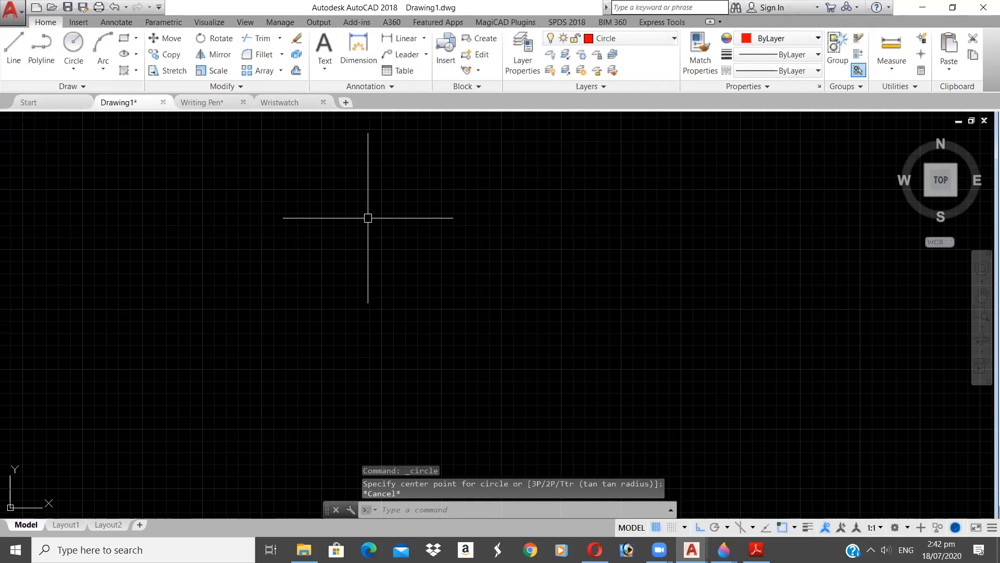
text(circle)
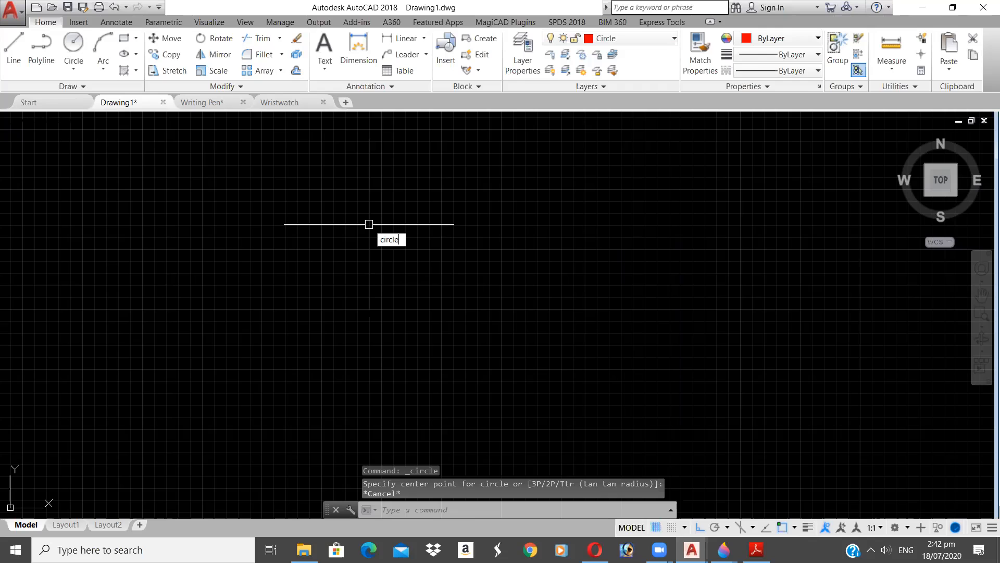
key(Return)
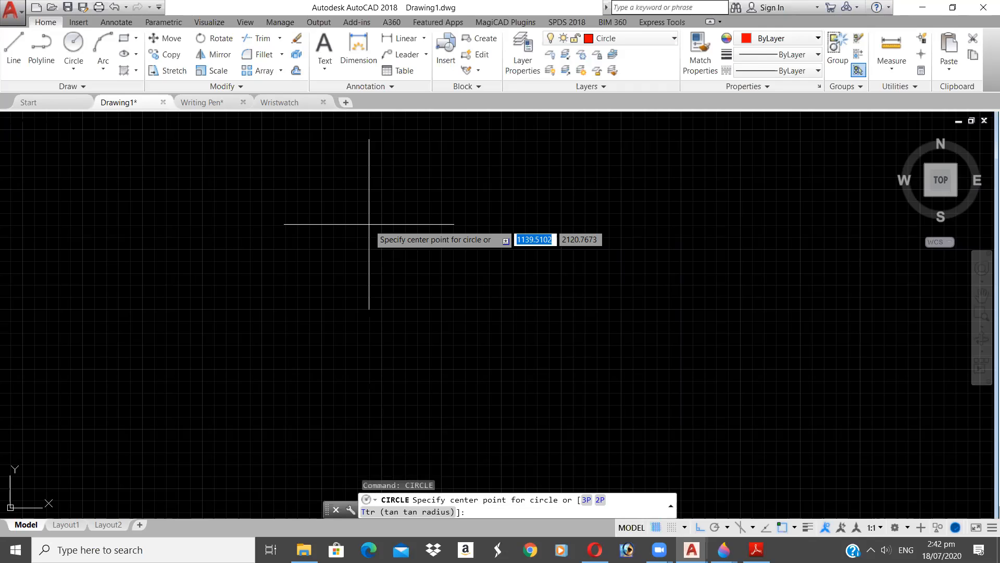
key(Escape)
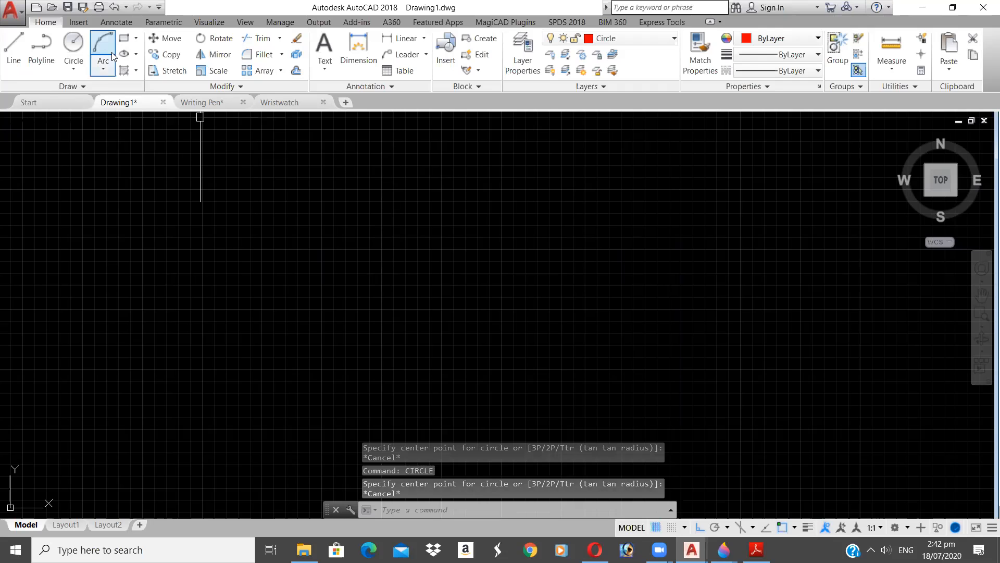
click(73, 44)
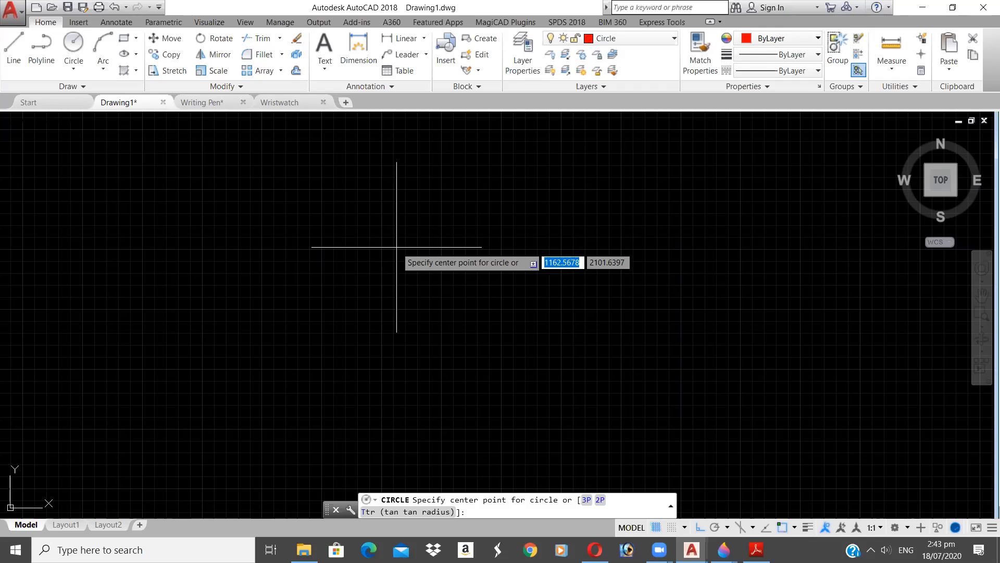
key(Escape)
text(c)
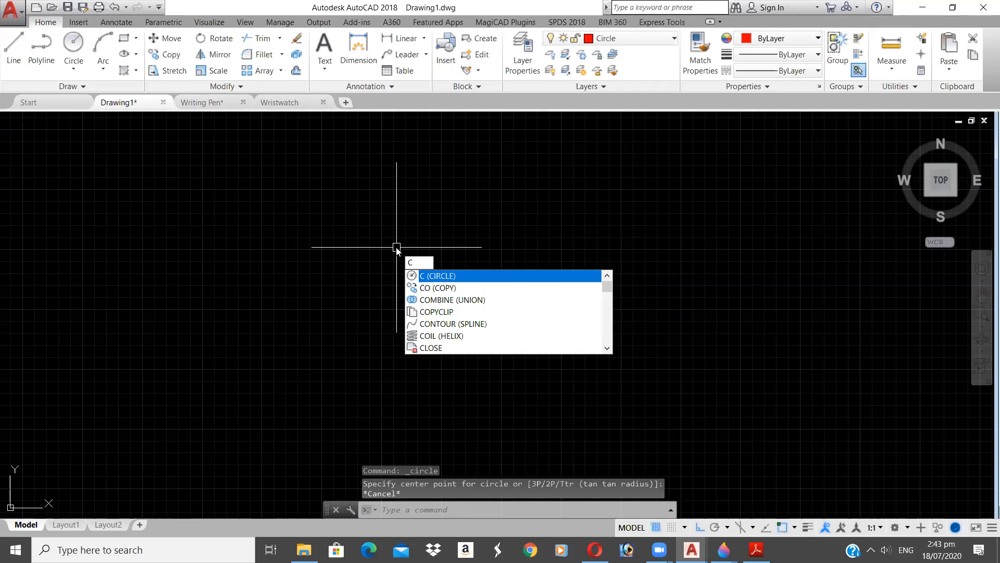
key(Return)
key(Escape)
text(ci)
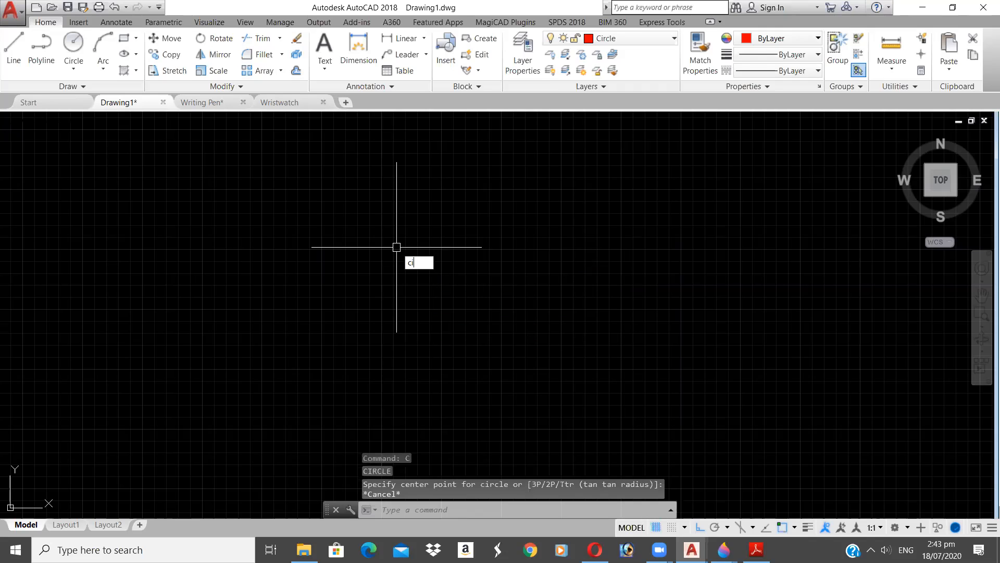
key(Escape)
- Draw a circle with a radius of 25 on the Circle layer near the middle of the drawing area
text(c)
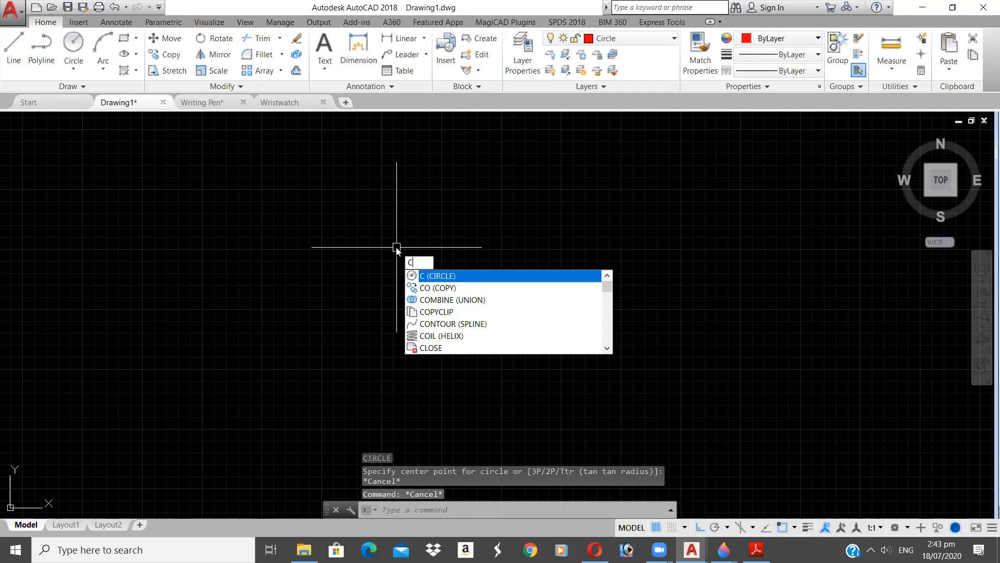
key(Return)
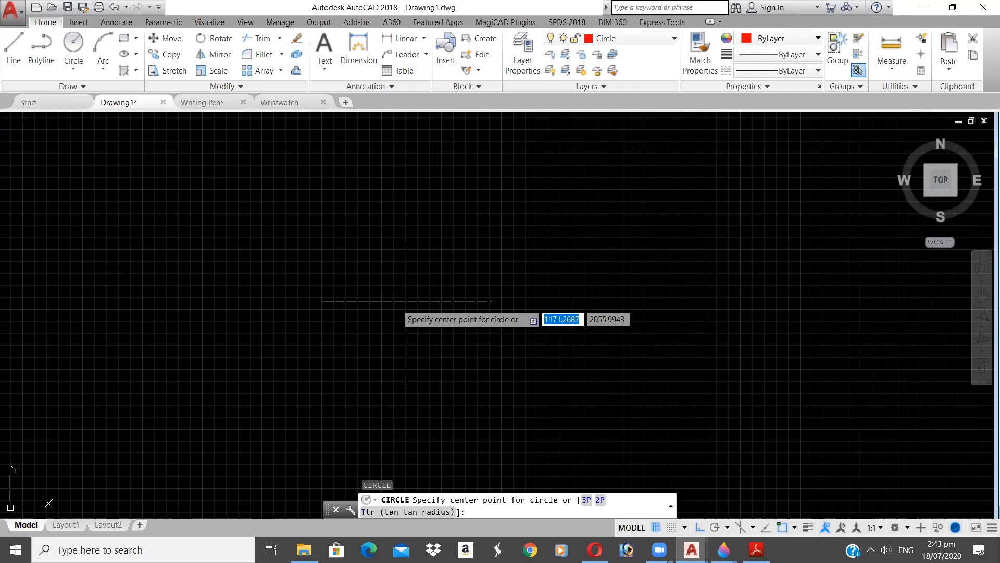
click(438, 262)
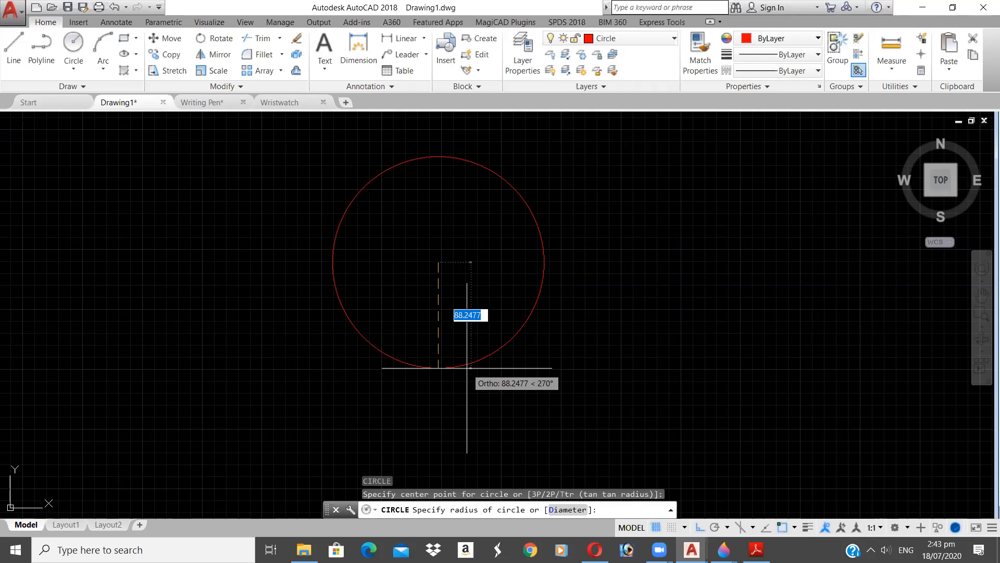
text(25)
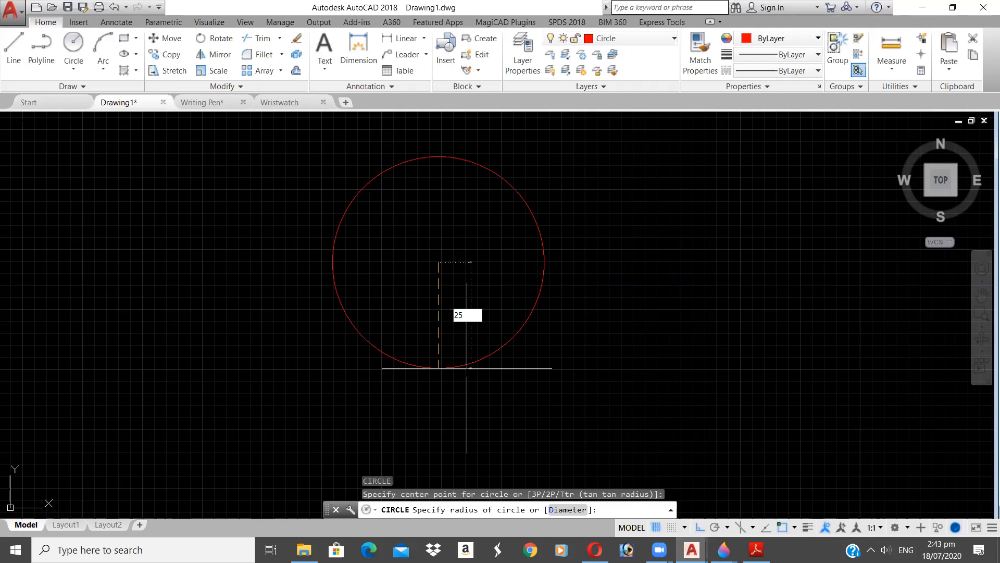
key(Return)
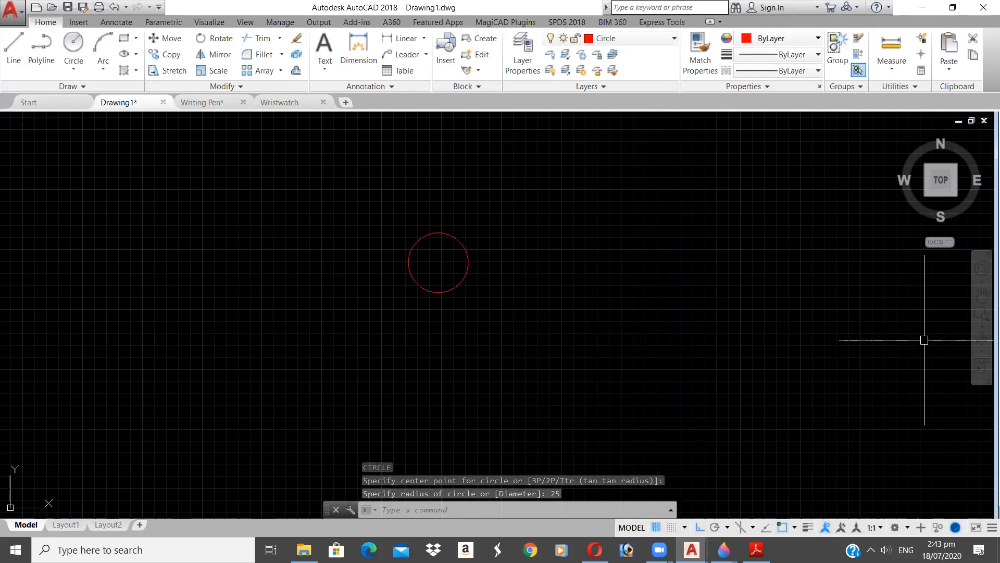
key(Escape)
click(981, 323)
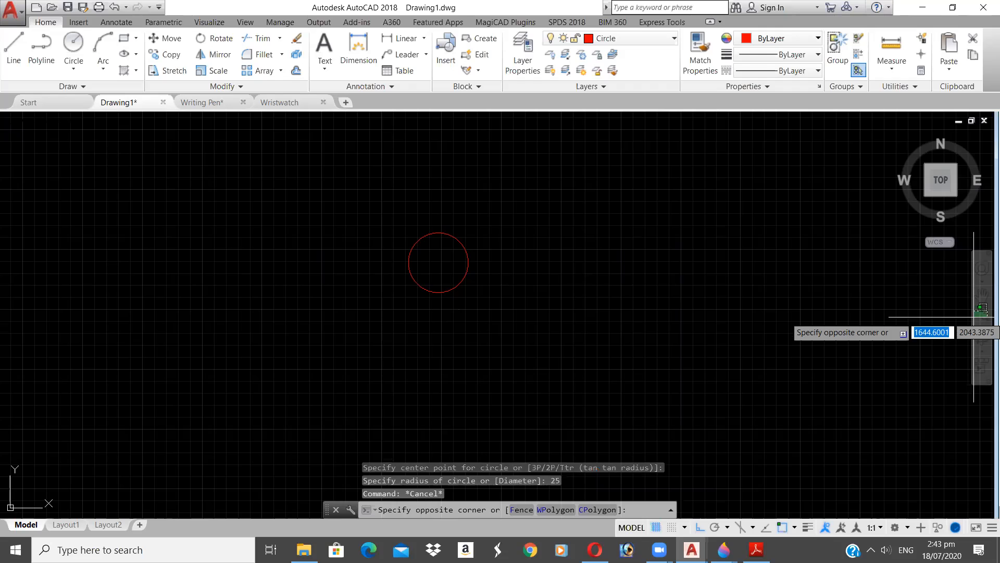
key(Escape)
key(Escape)
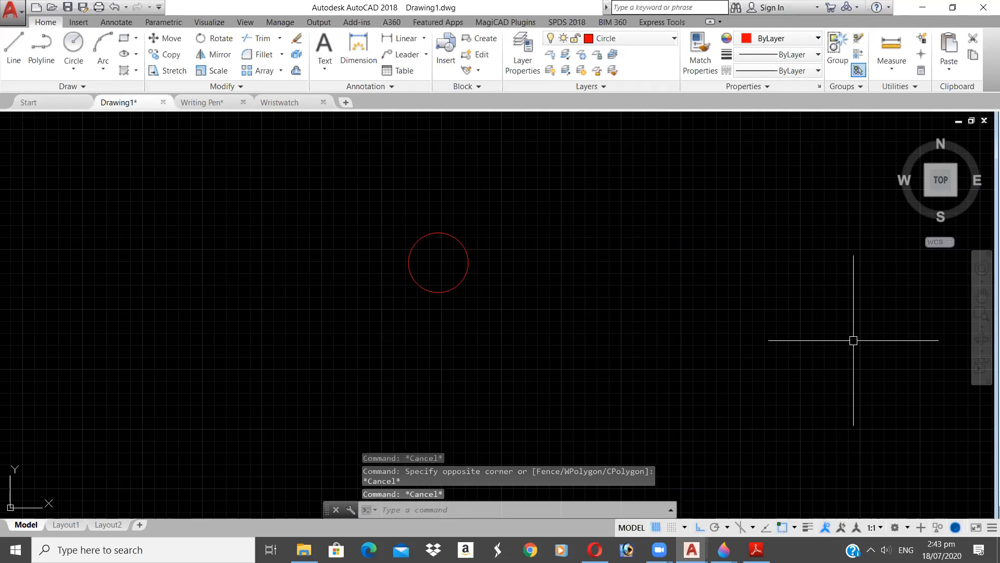
right_click(672, 308)
click(648, 261)
key(Escape)
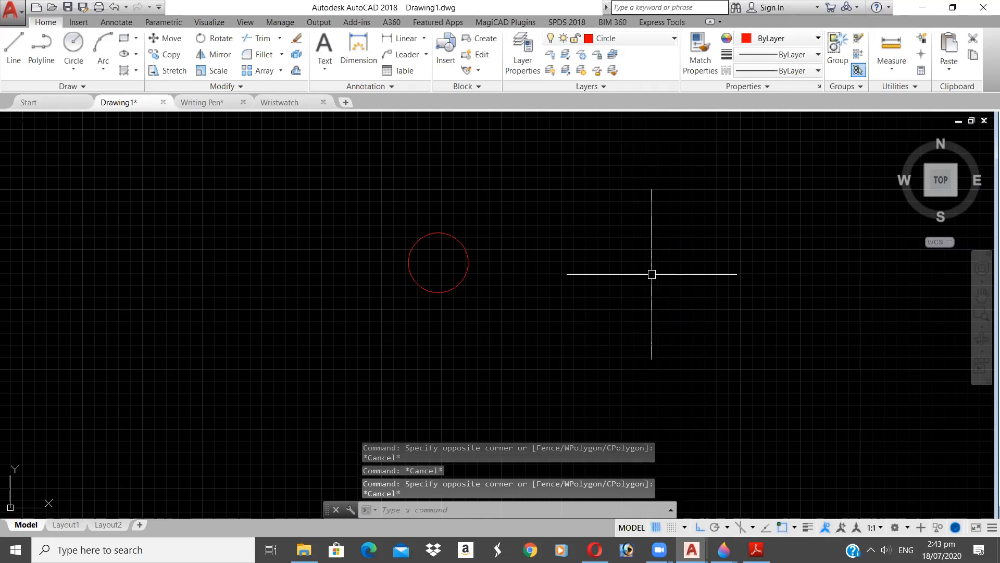
- Zoom in on the circle with a zoom window and shift the view to leave empty space beside it
middle_drag(818, 268, 807, 266)
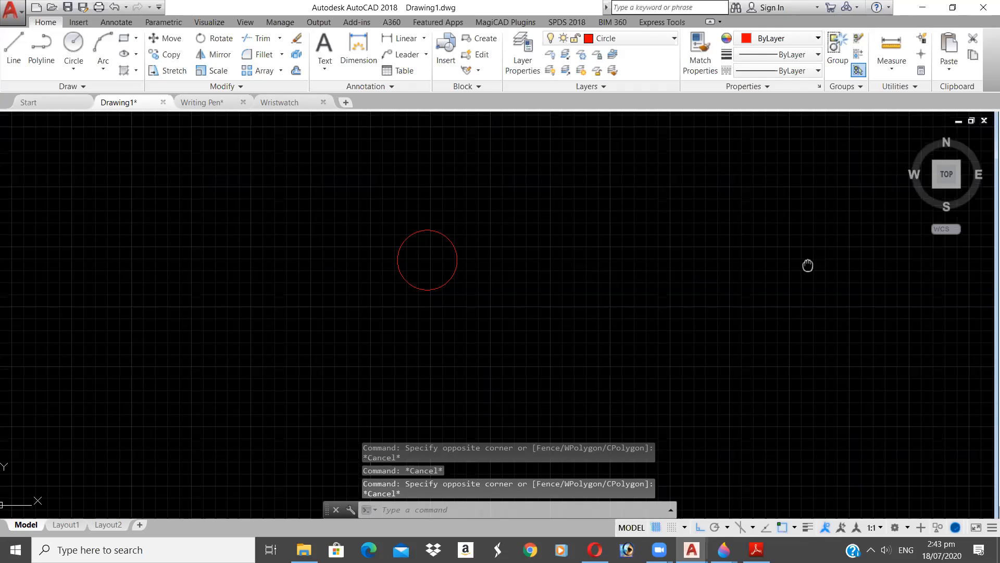
text(z)
key(Return)
click(316, 192)
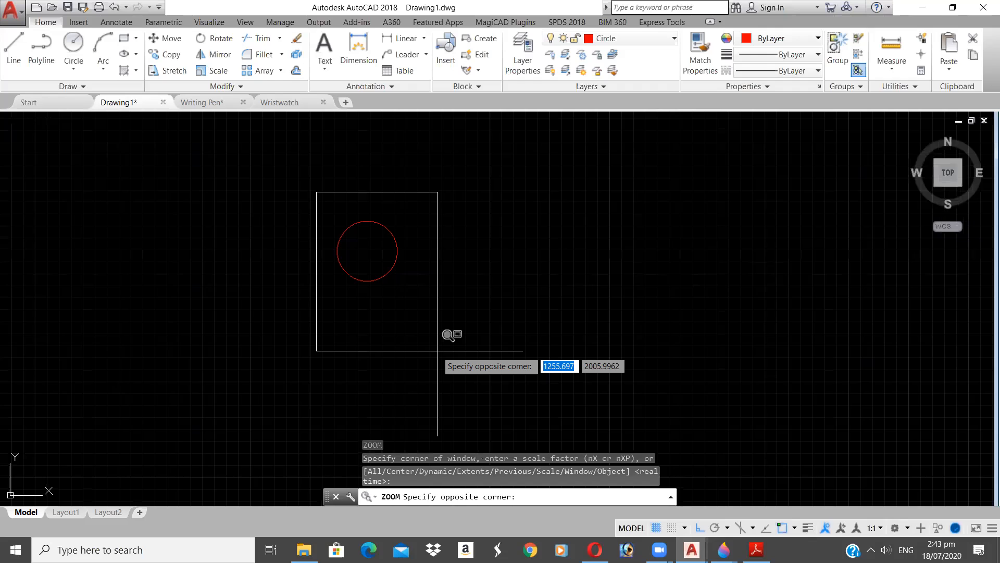
click(437, 351)
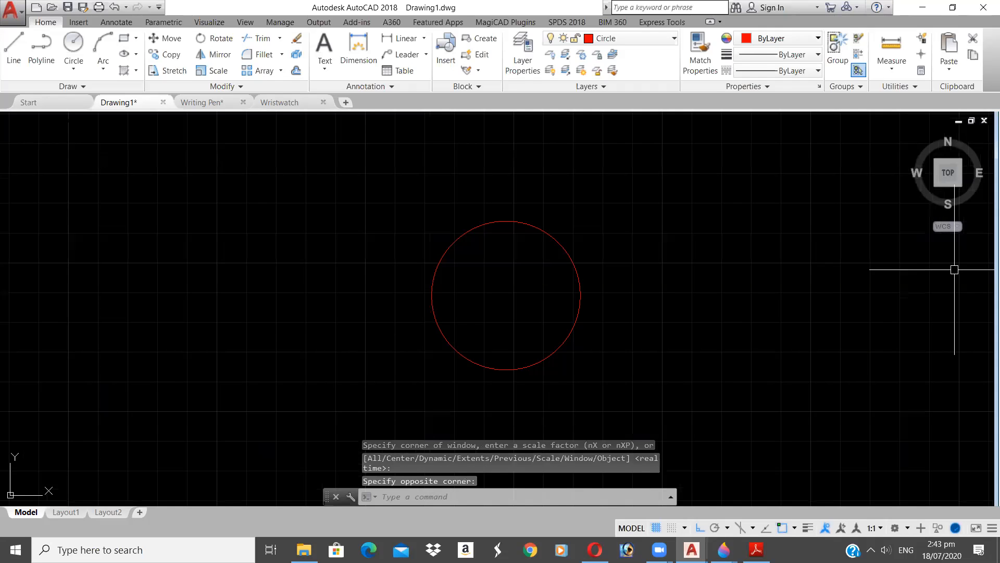
middle_drag(498, 290, 468, 281)
key(Return)
click(337, 179)
click(606, 396)
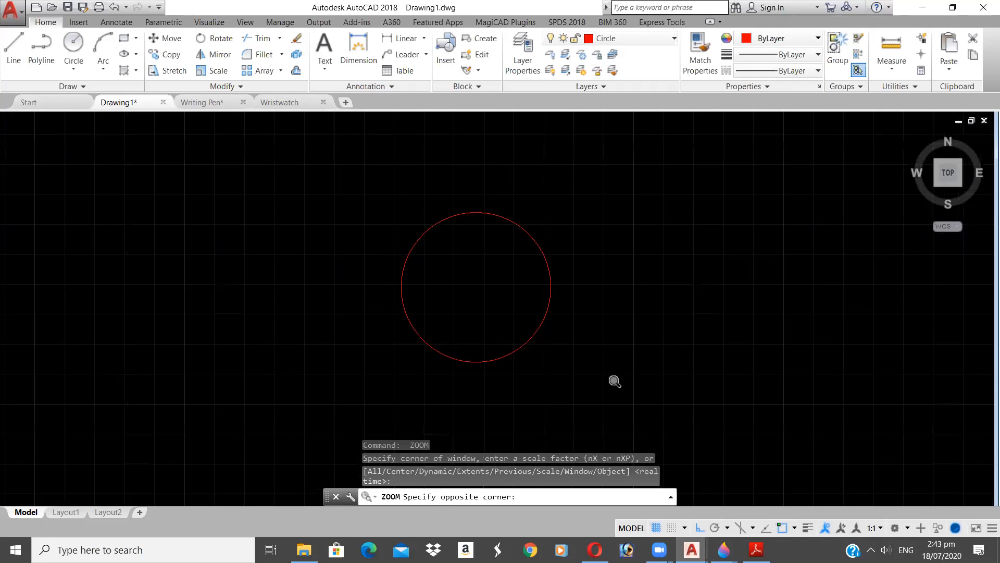
middle_drag(534, 293, 179, 266)
scroll(323, 287, down, 2)
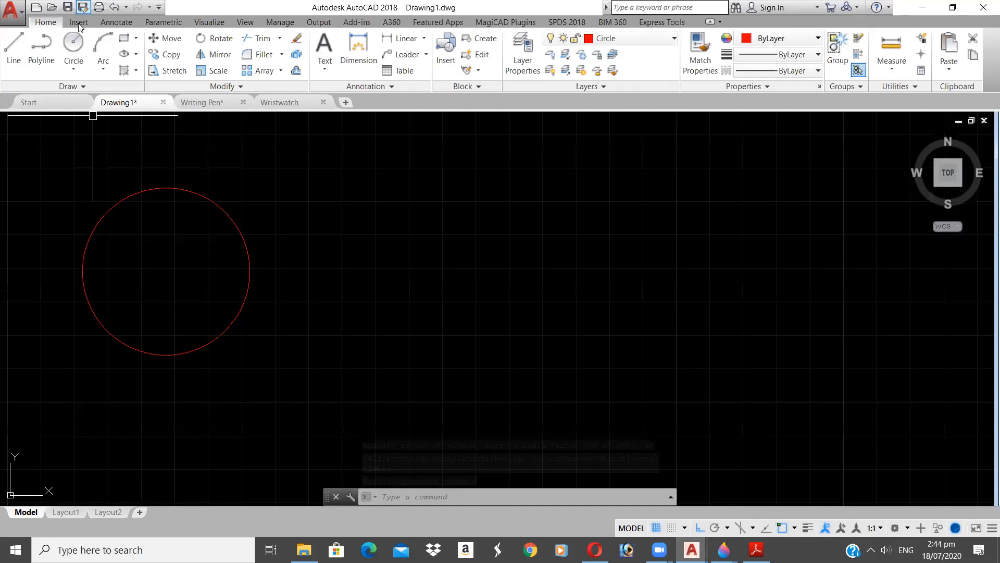
- Turn off the grid display and draw a second circle with a radius of 50 to the right of the first
click(75, 43)
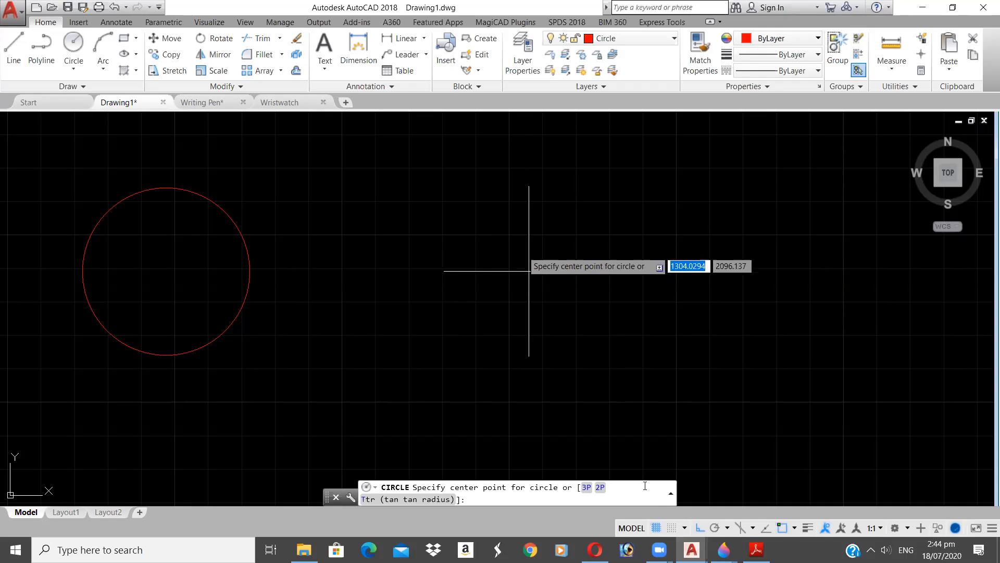
click(656, 527)
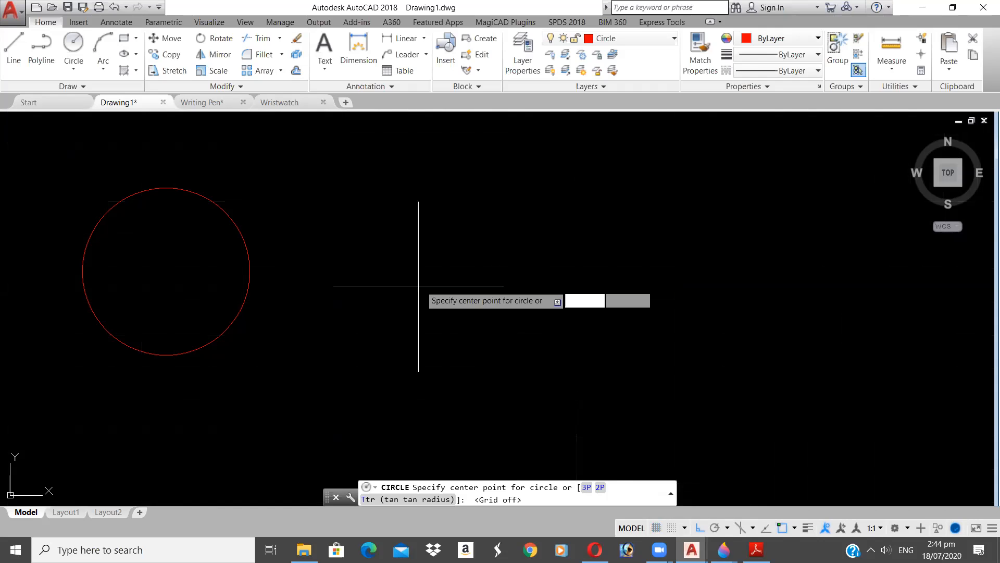
click(447, 255)
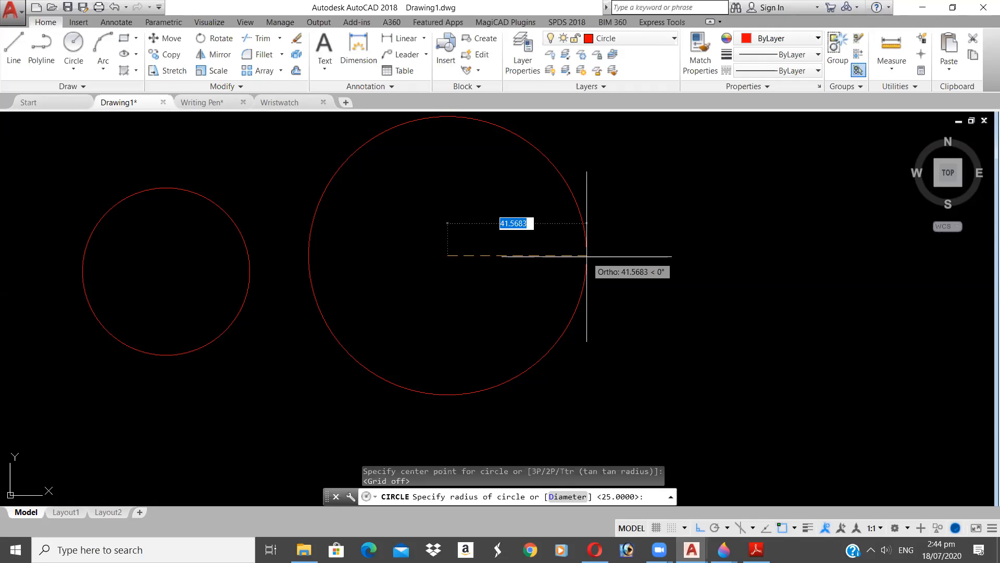
text(50)
key(Return)
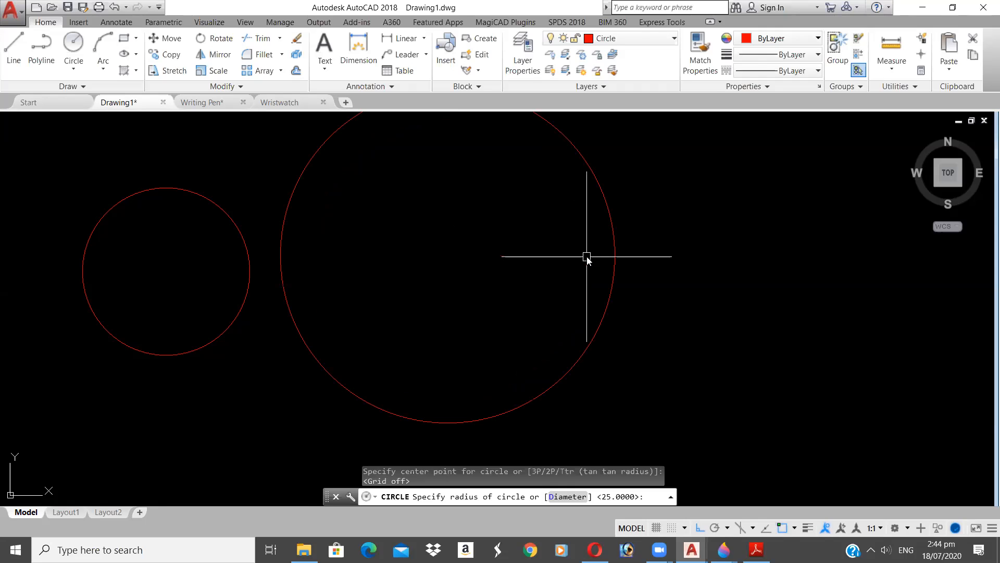
mouse_move(360, 248)
middle_down()
mouse_move(435, 301)
mouse_move(440, 286)
mouse_move(466, 294)
middle_up()
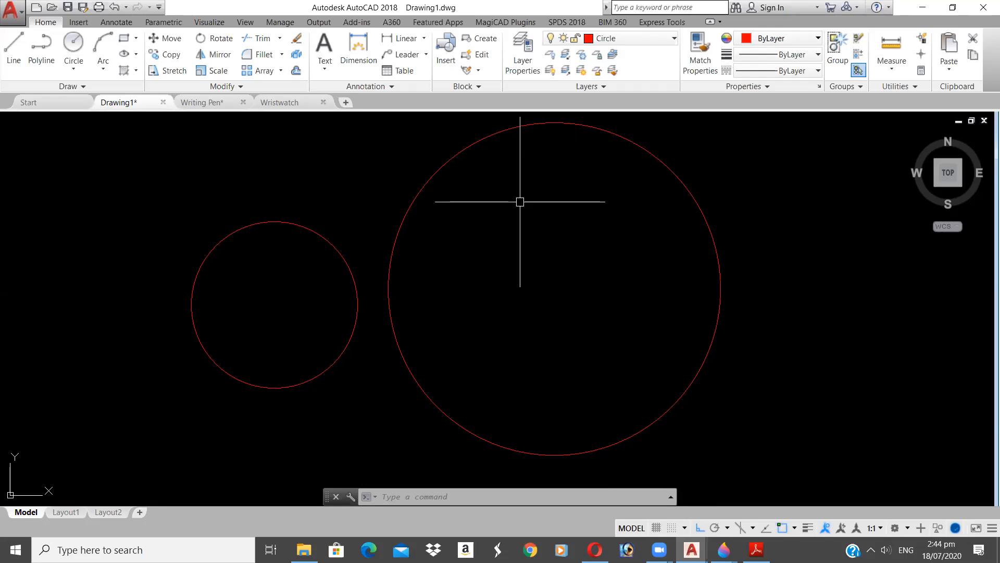
- Make Lines the current layer
click(673, 38)
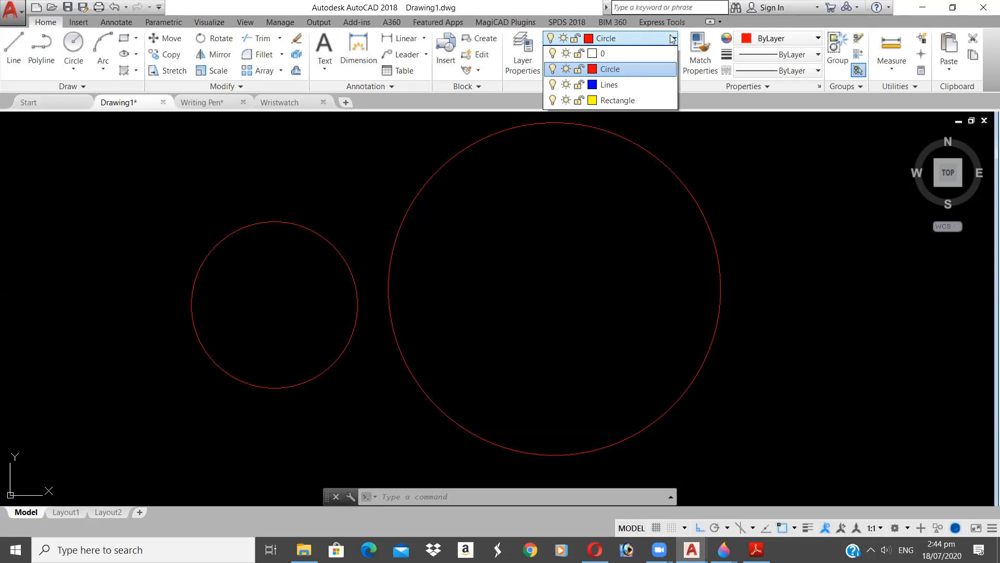
click(635, 92)
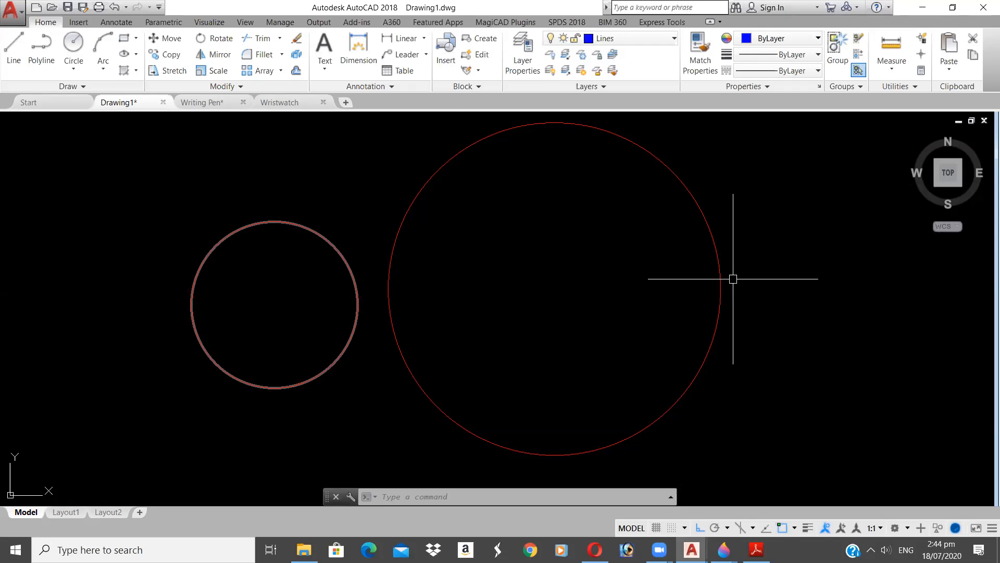
click(648, 41)
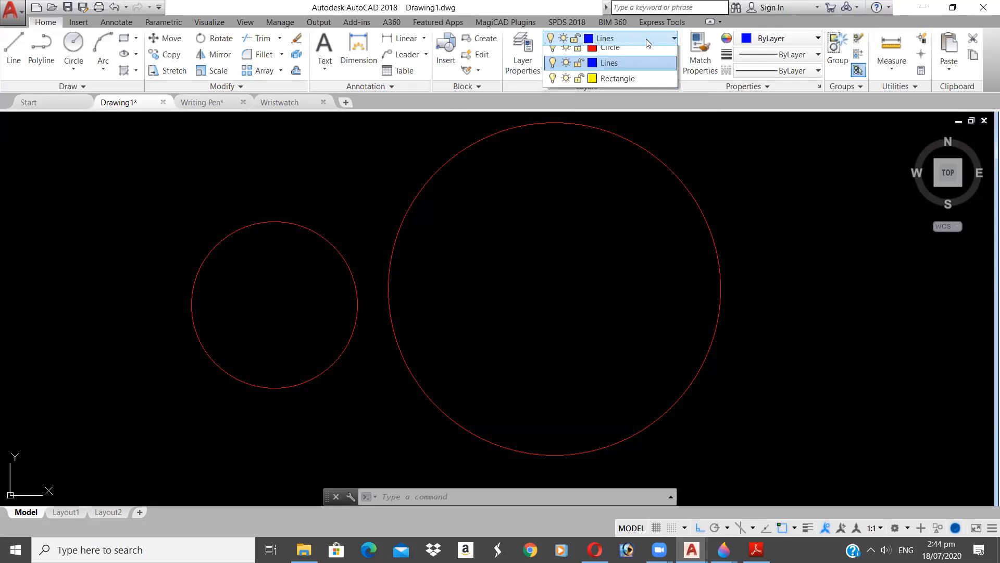
click(623, 90)
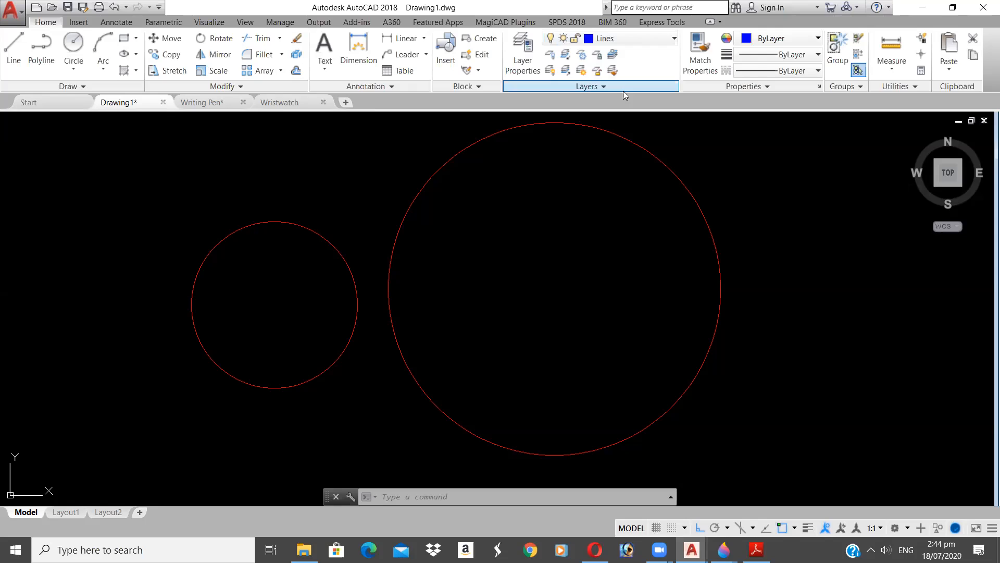
click(15, 51)
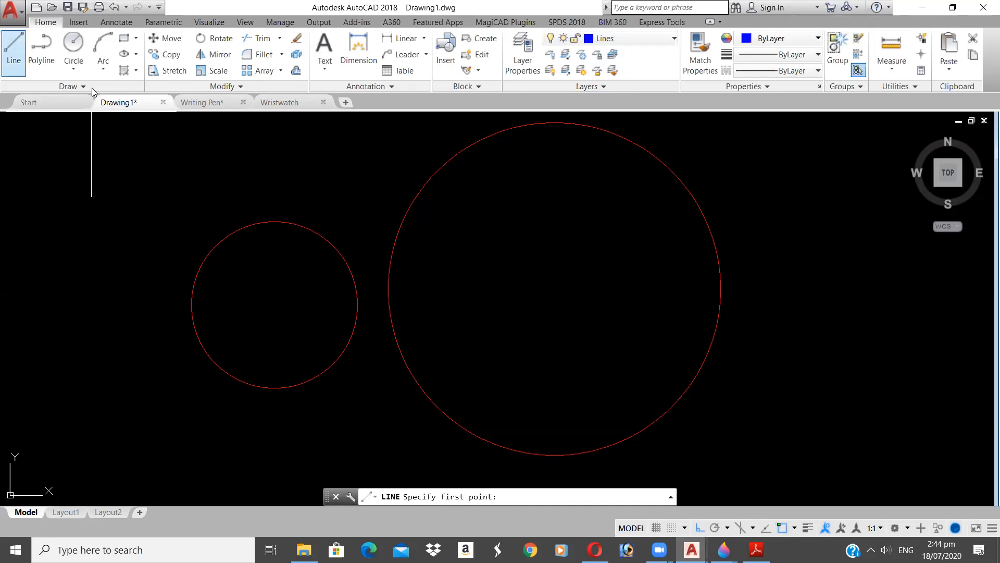
key(Escape)
text(l)
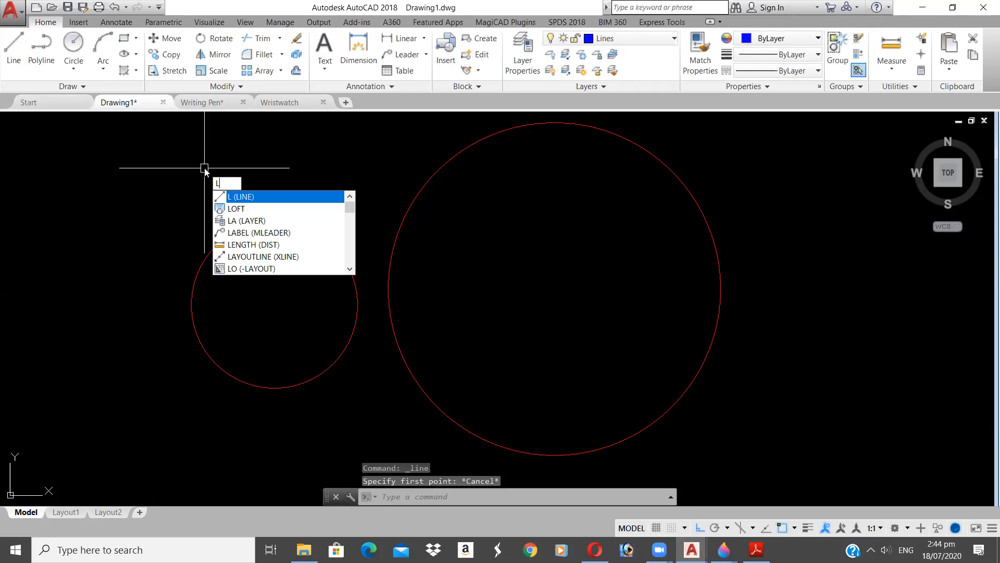
key(Return)
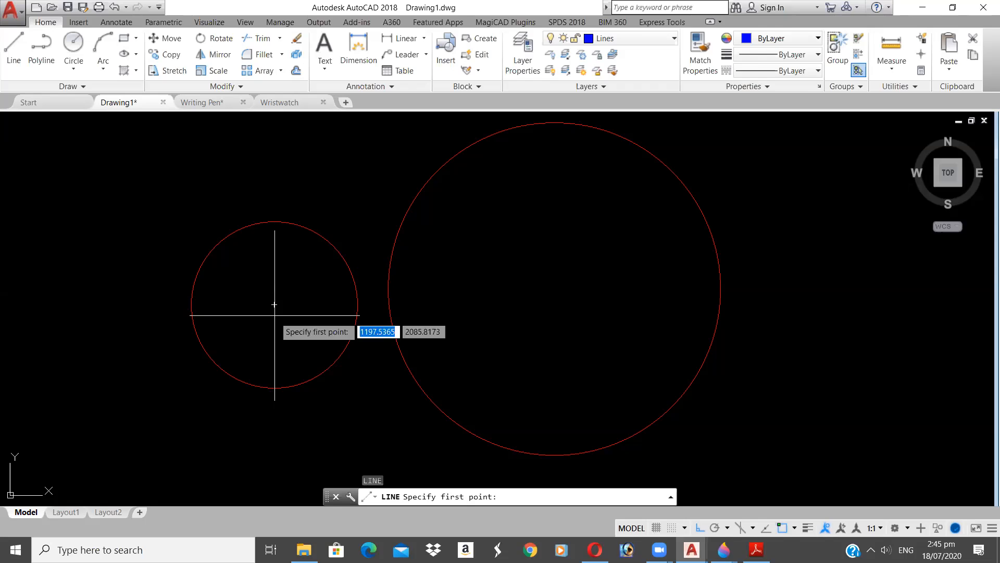
key(Escape)
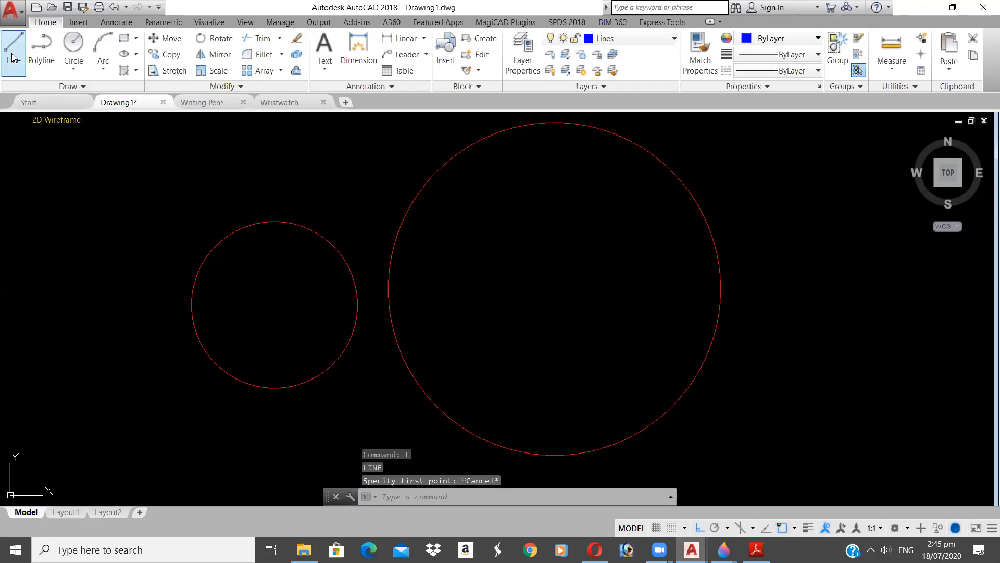
- Draw a line on the Lines layer from the center of the small circle to the center of the large circle
click(14, 48)
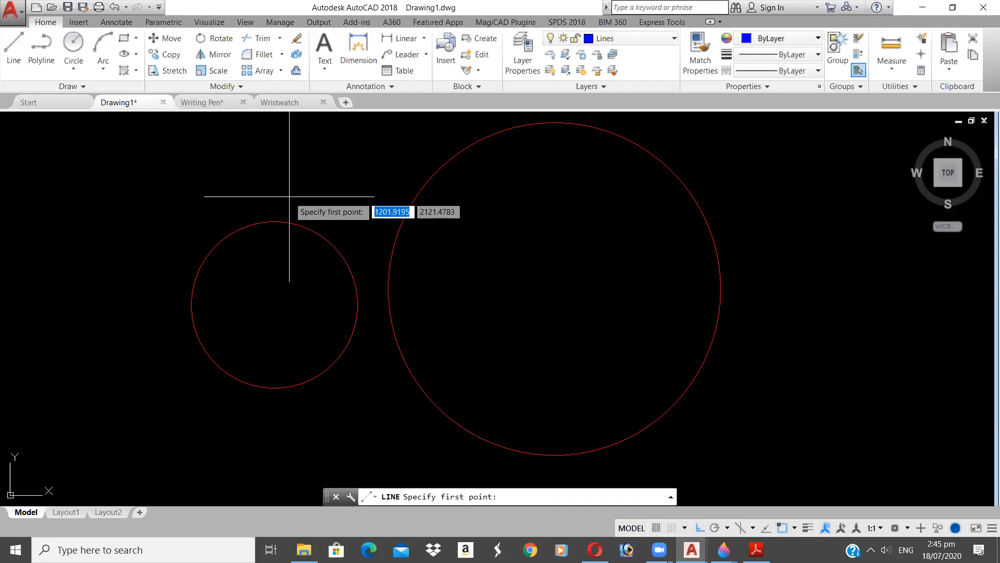
scroll(294, 209, down, 5)
scroll(297, 202, up, 1)
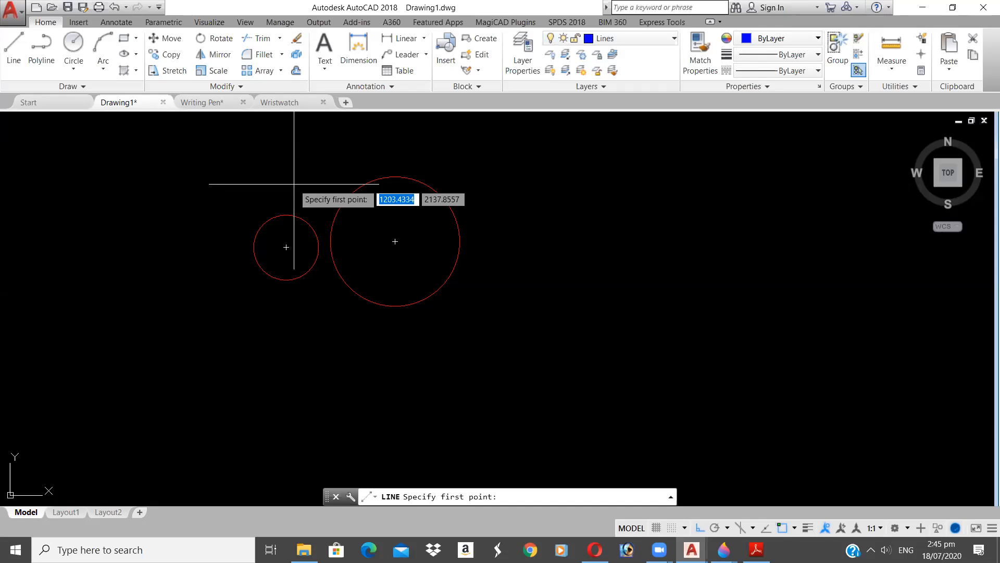
click(286, 247)
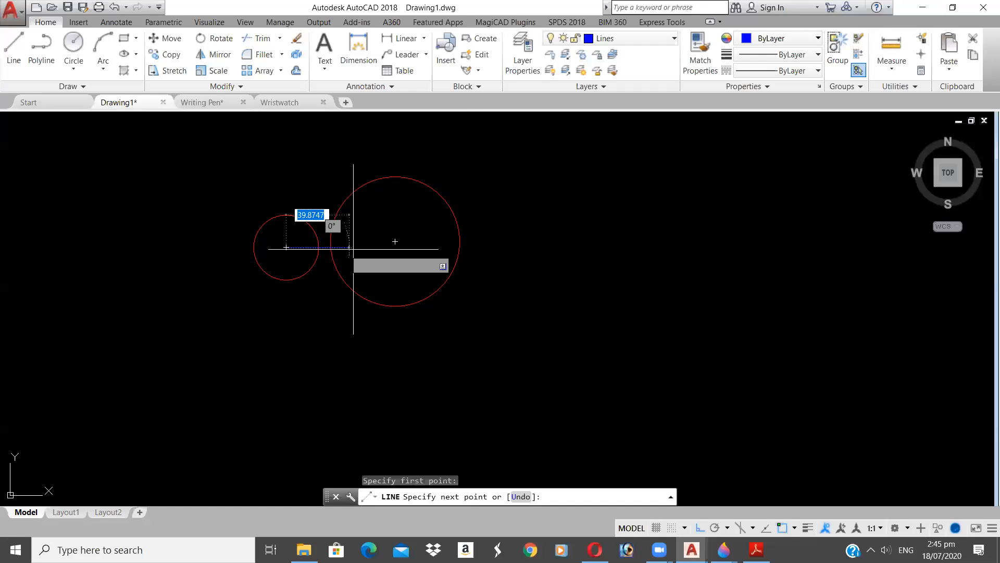
click(395, 241)
middle_drag(602, 241, 627, 268)
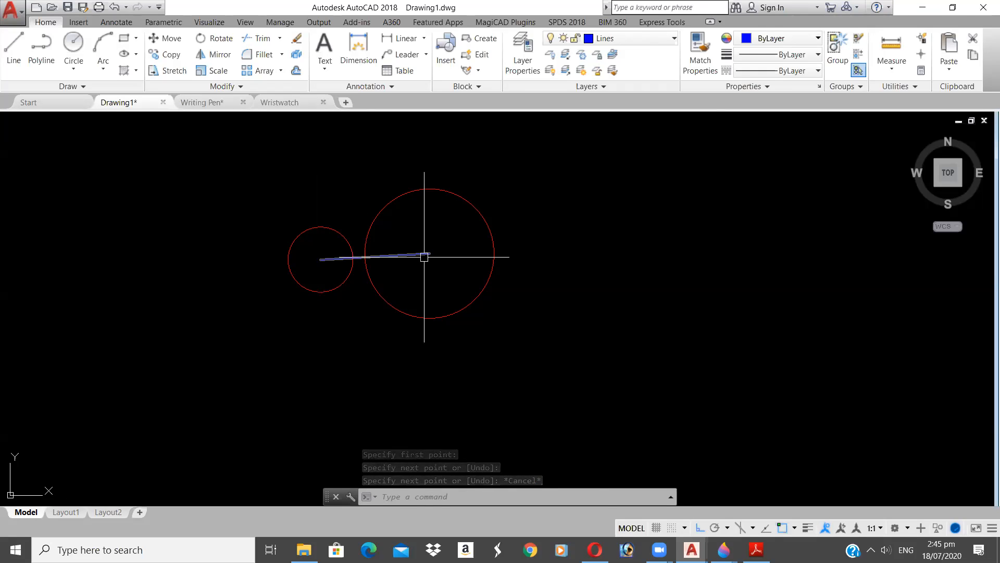
middle_drag(547, 280, 454, 281)
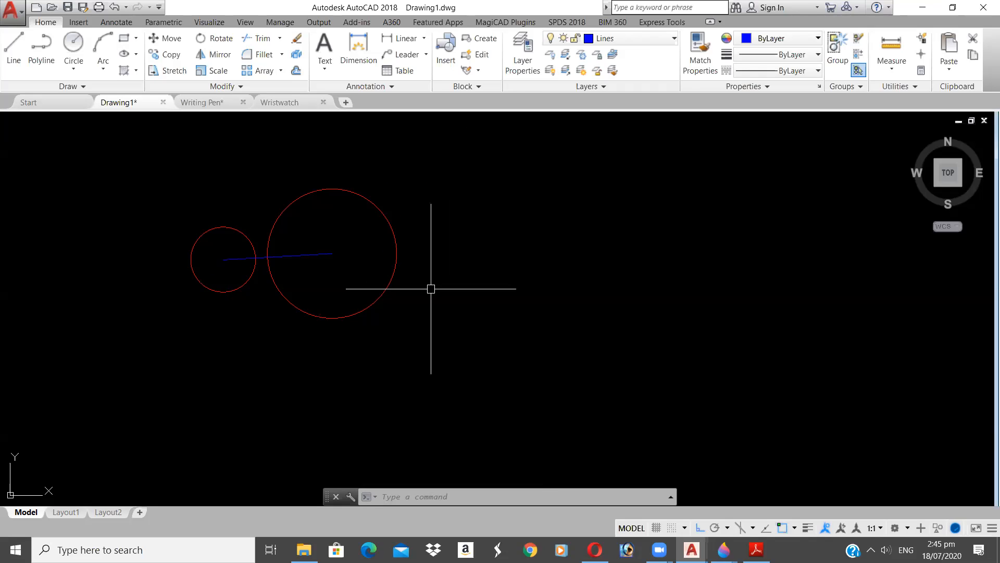
middle_drag(393, 292, 384, 346)
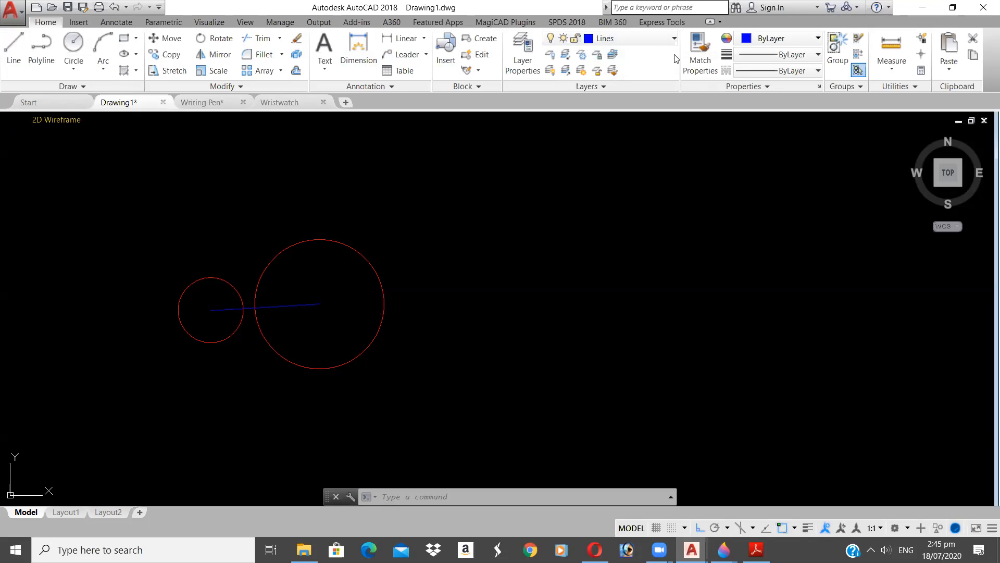
- Make Circle the current layer and draw a line from the small circle's top quadrant to the large circle's top quadrant
click(674, 37)
click(637, 68)
click(14, 46)
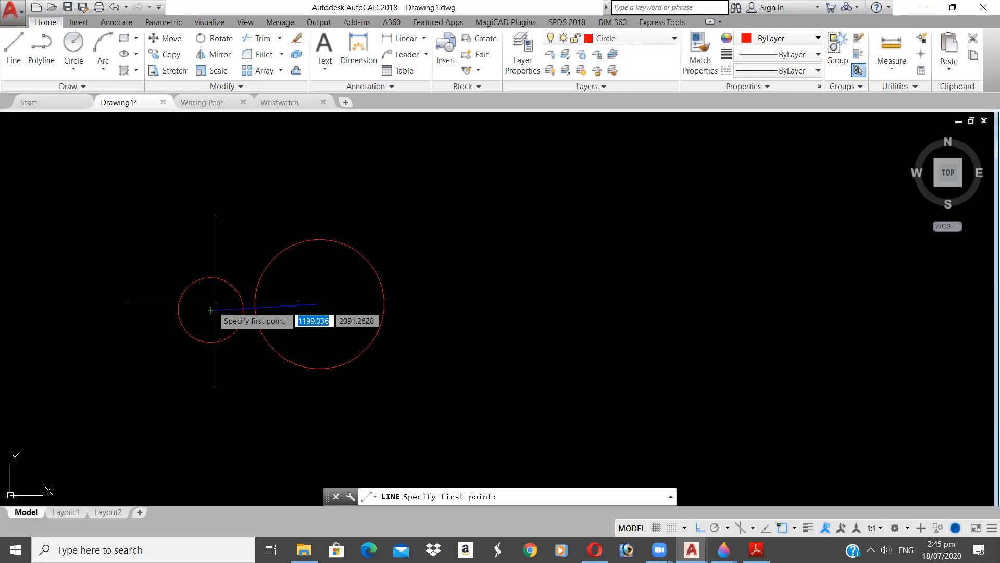
click(209, 276)
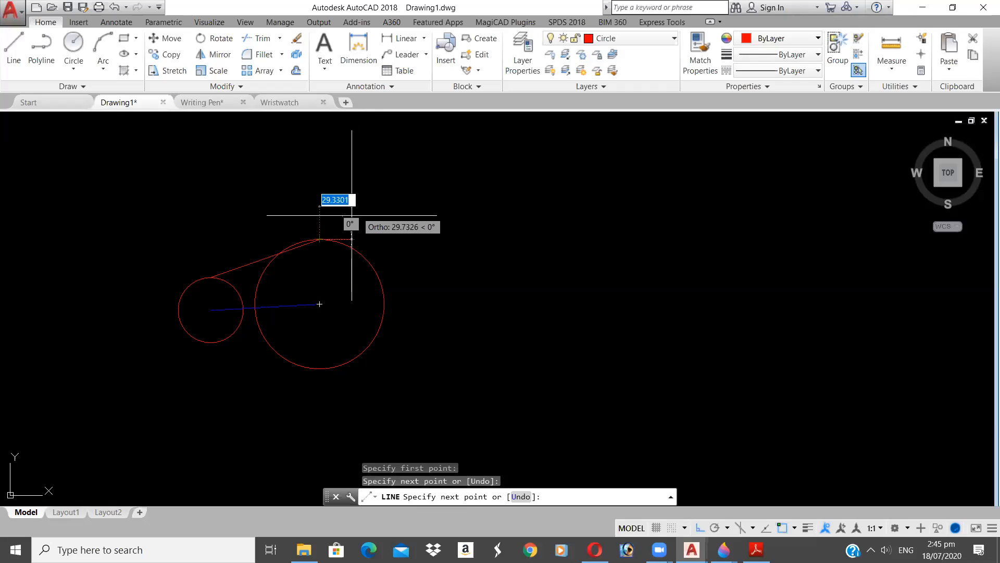
key(Escape)
- Draw a second line from the small circle's bottom quadrant to the large circle's bottom quadrant
key(Return)
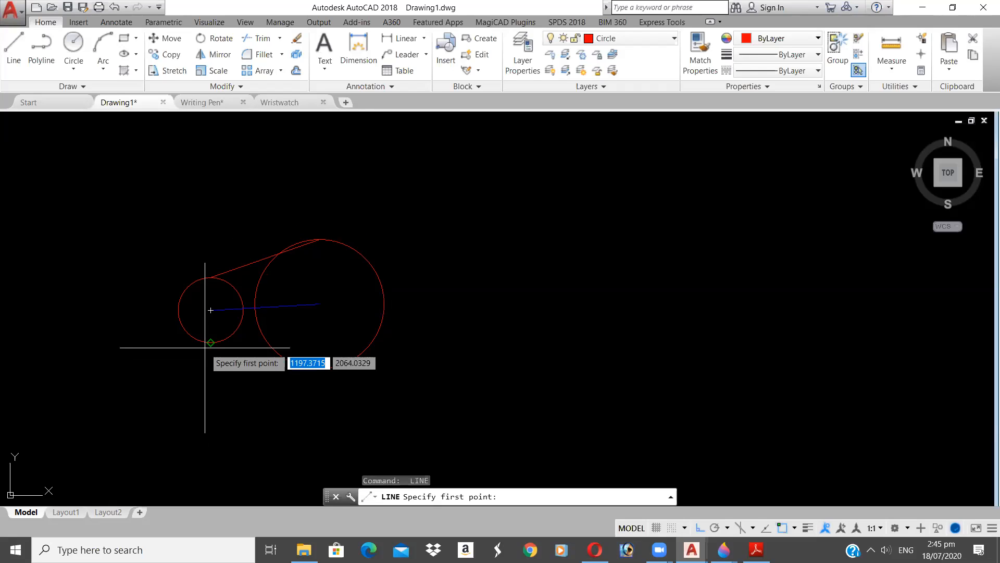
click(210, 342)
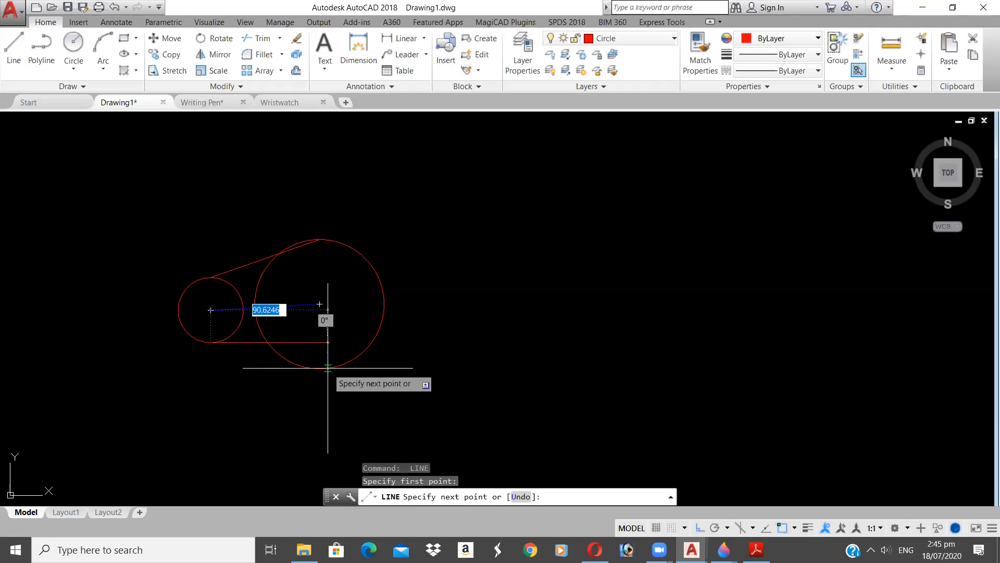
click(327, 368)
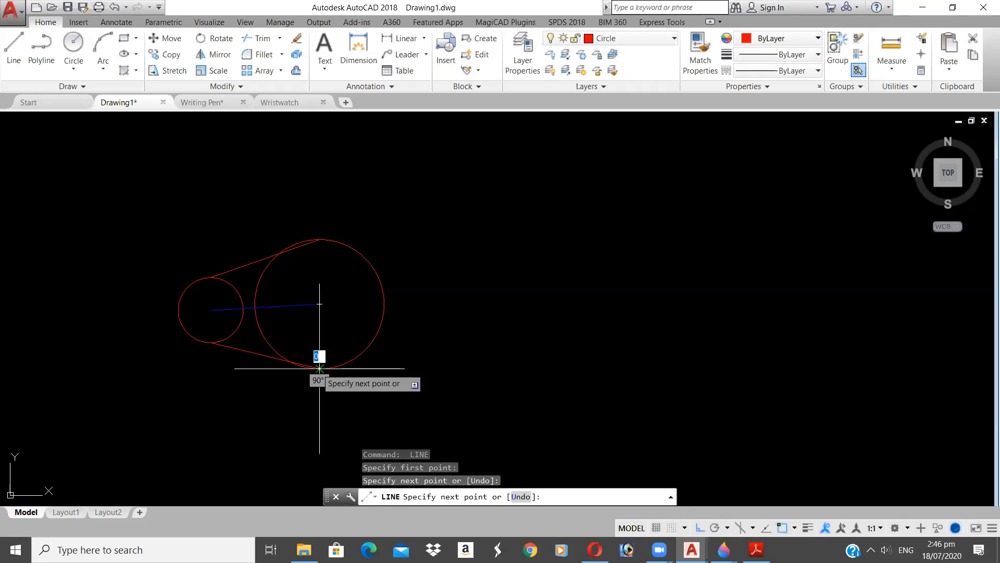
key(Return)
- Zoom in on the two joined circles with a zoom window
middle_drag(357, 357, 421, 330)
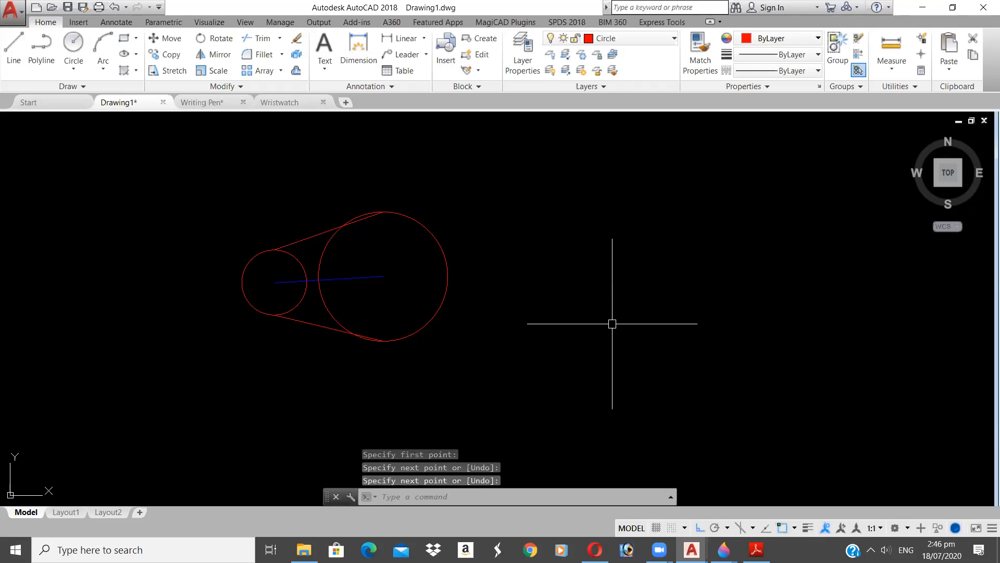
text(z)
key(Return)
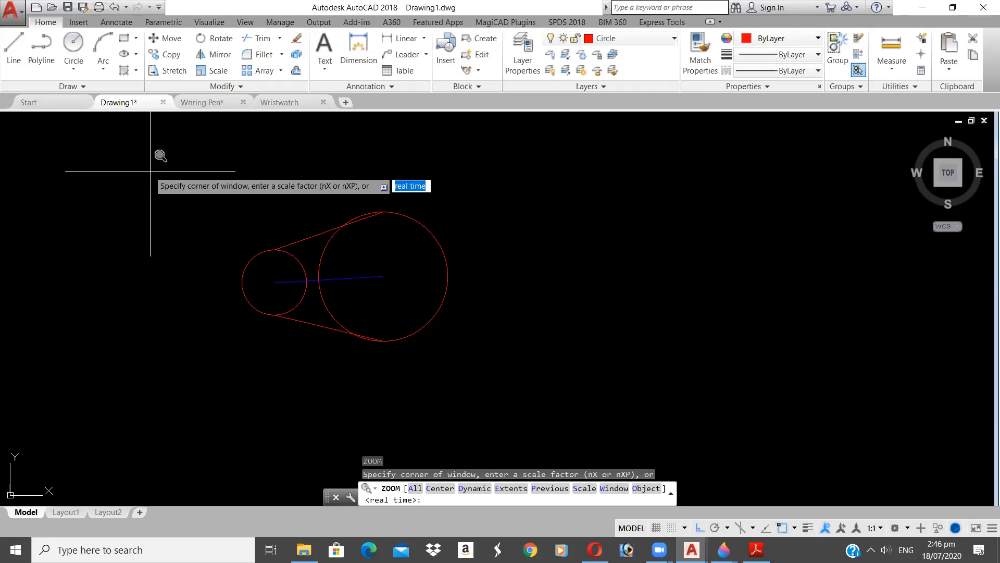
click(166, 176)
click(602, 377)
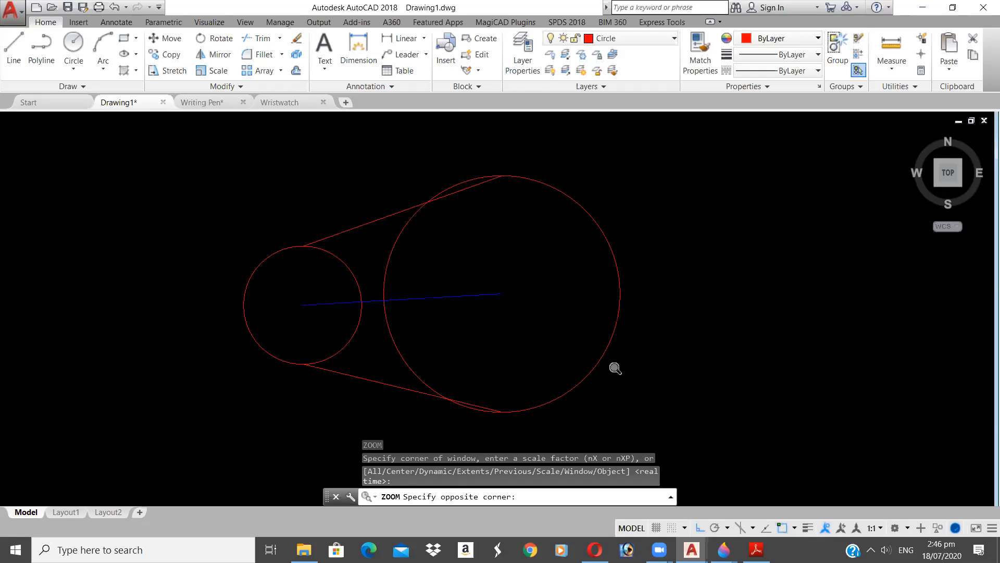
middle_drag(536, 336, 548, 304)
- Review Lesson 1.3 on modifying tools in the Adobe Reader course outline and return to the AutoCAD drawing
click(756, 549)
click(281, 354)
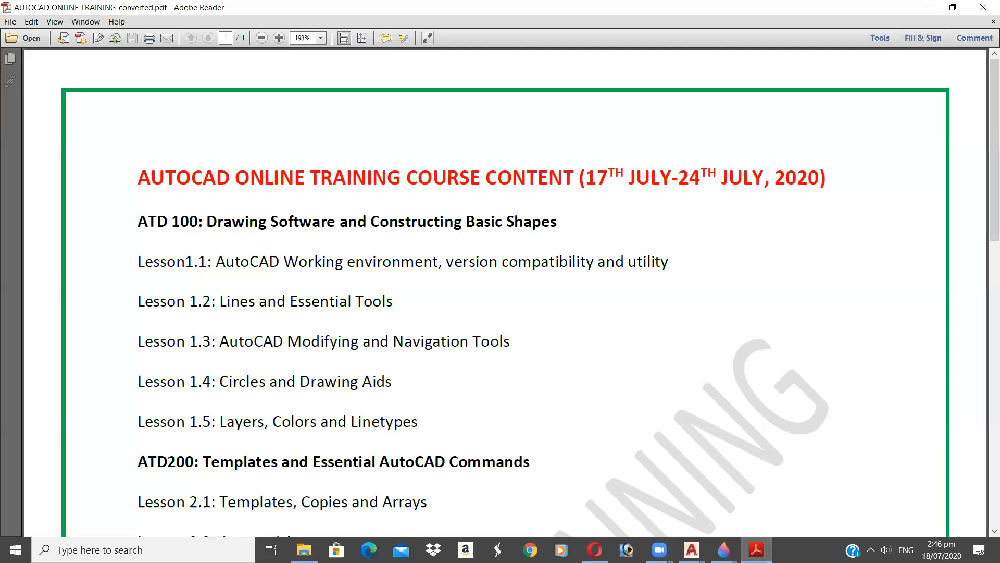
double_click(355, 341)
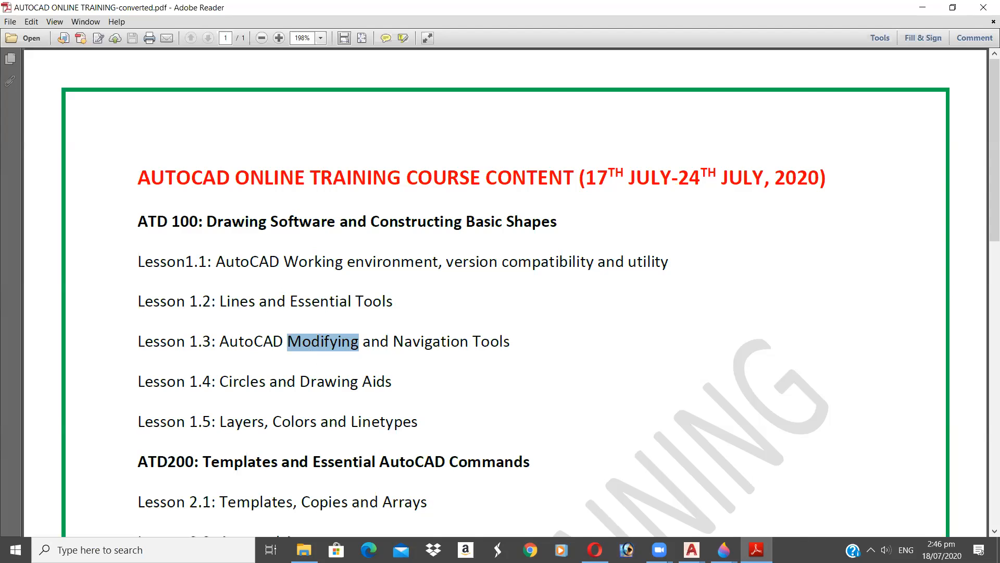
click(756, 550)
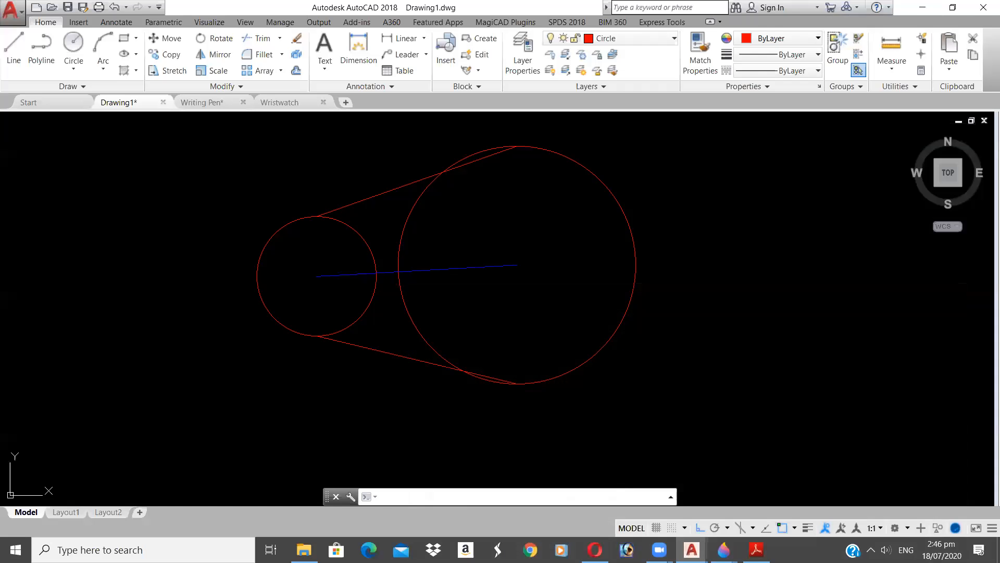
- Examine where the upper and lower connecting lines cross the large circle
middle_drag(434, 268, 457, 315)
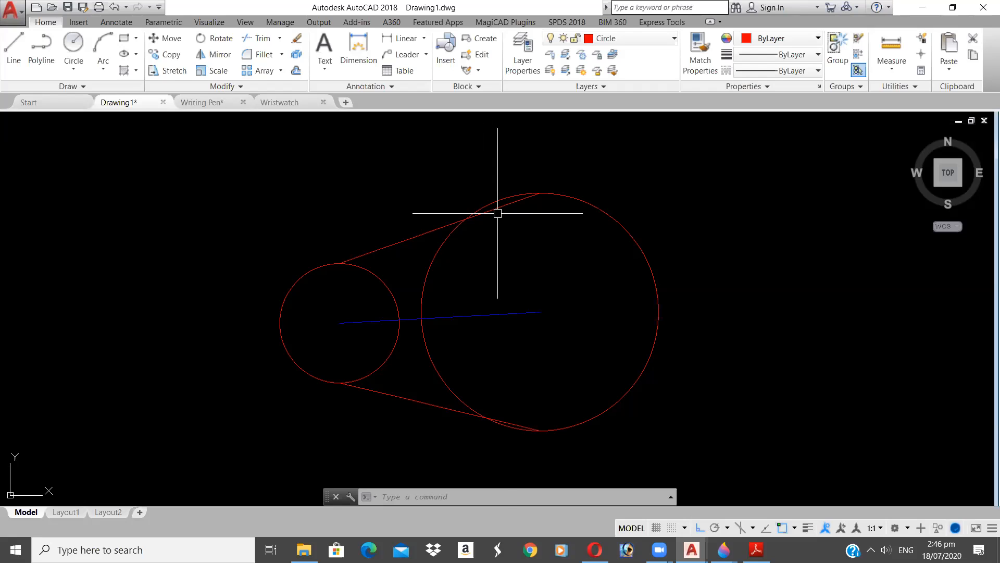
scroll(507, 442, up, 4)
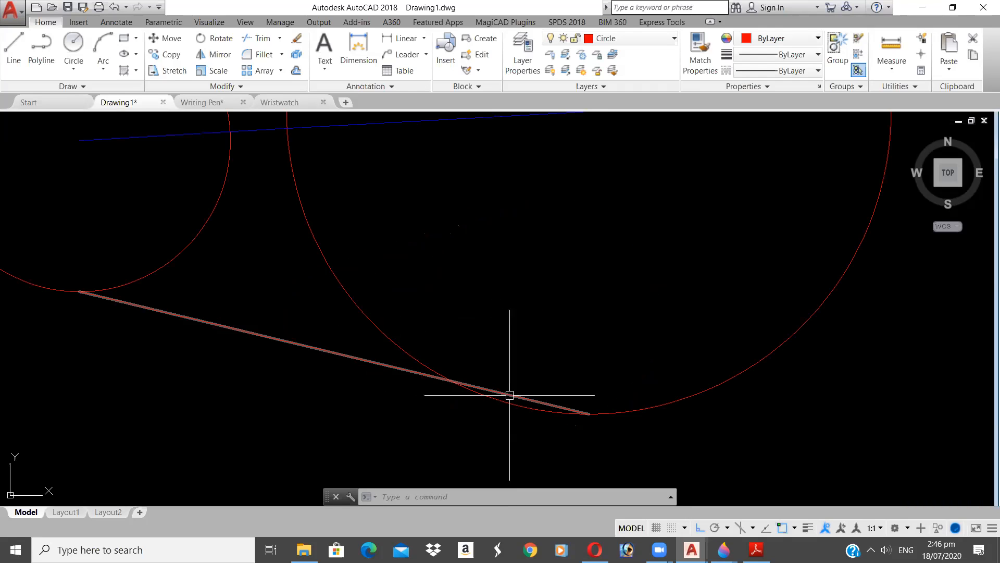
scroll(460, 314, down, 2)
middle_drag(460, 271, 481, 360)
scroll(491, 357, down, 4)
scroll(482, 332, down, 2)
scroll(482, 332, up, 2)
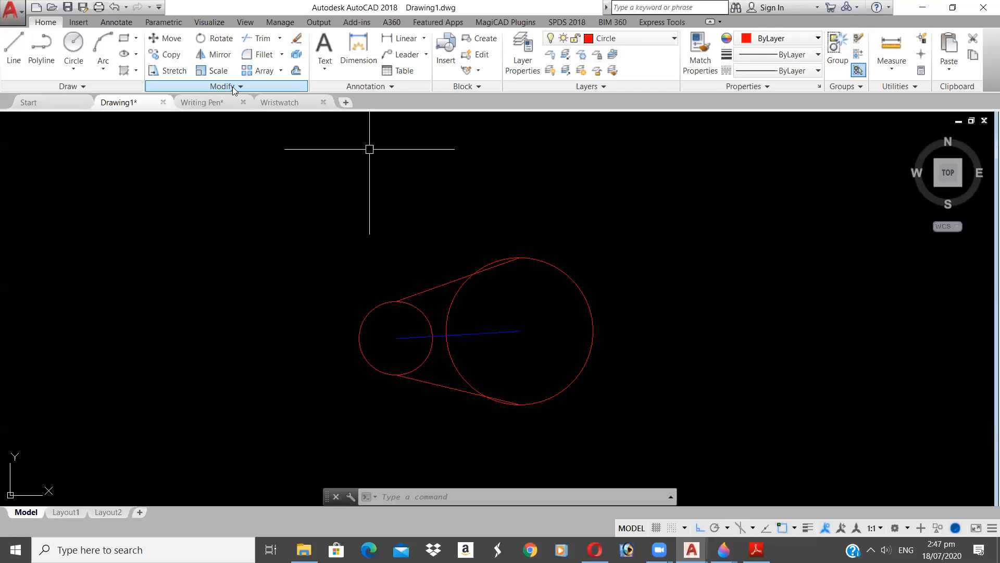
- Try to trim the large circle with the upper connecting line as the cutting edge, and undo the trim
click(260, 41)
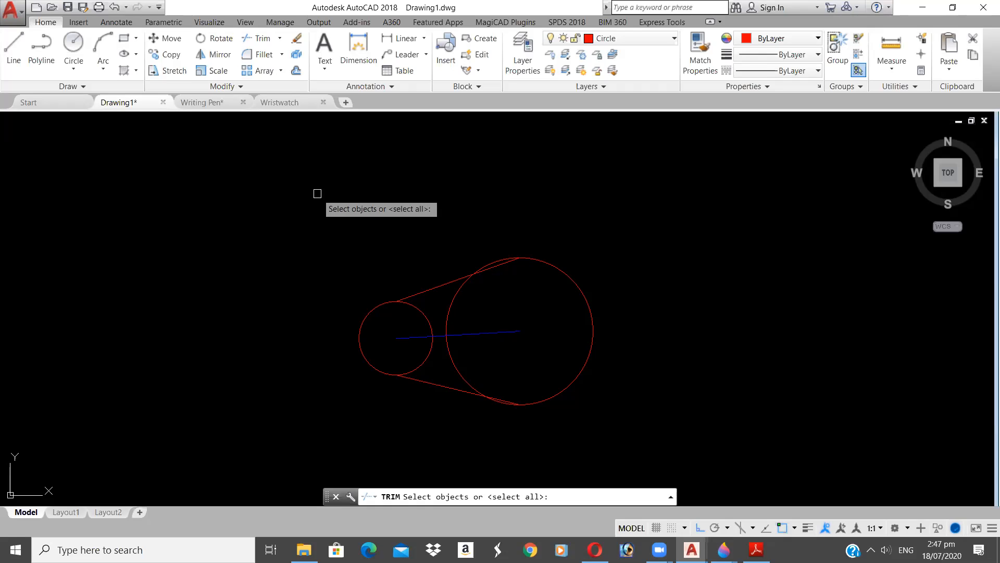
click(434, 282)
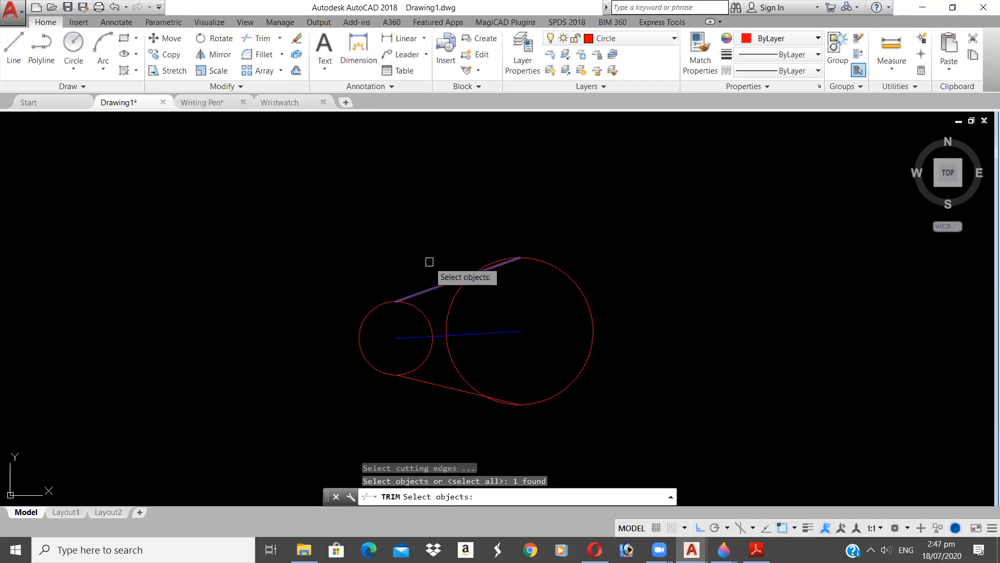
key(Return)
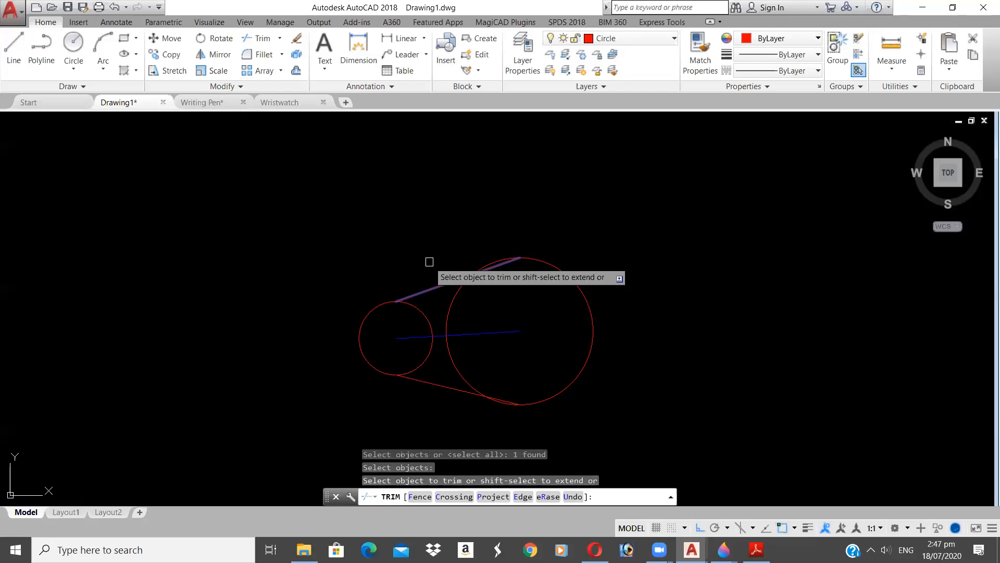
click(458, 289)
key(Escape)
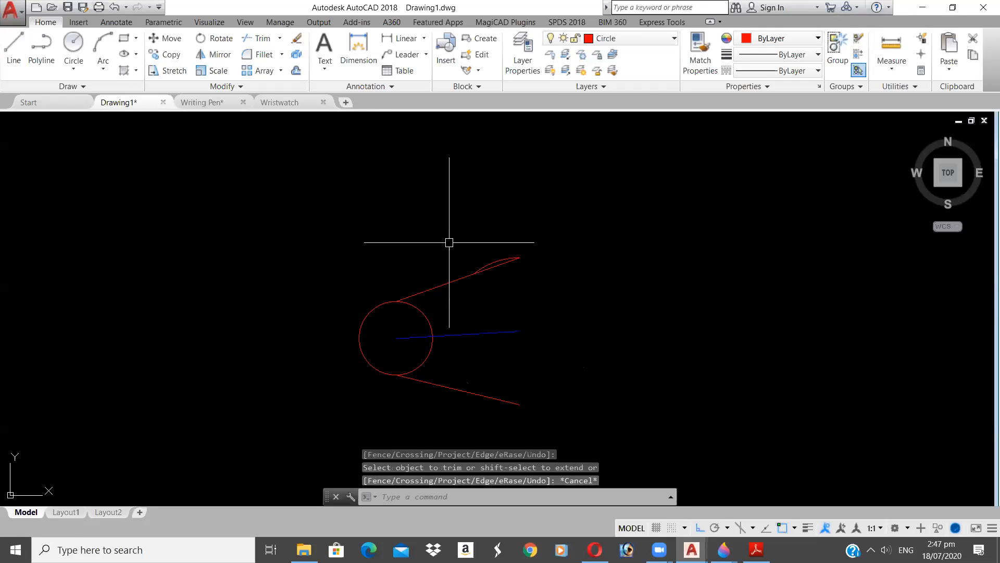
key(ctrl+z)
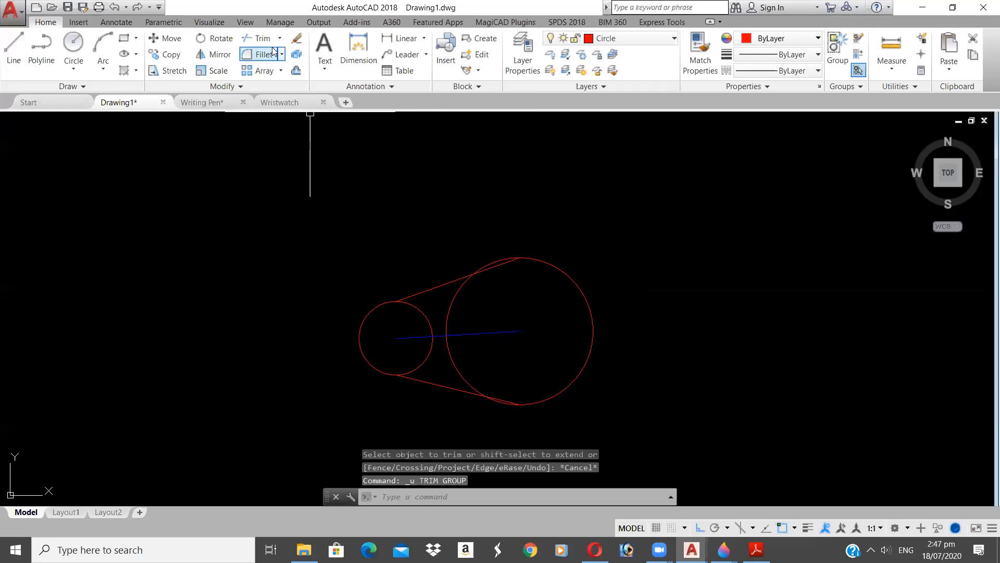
- Trim away the part of the upper connecting line inside the large circle, using that circle as the cutting edge
click(261, 38)
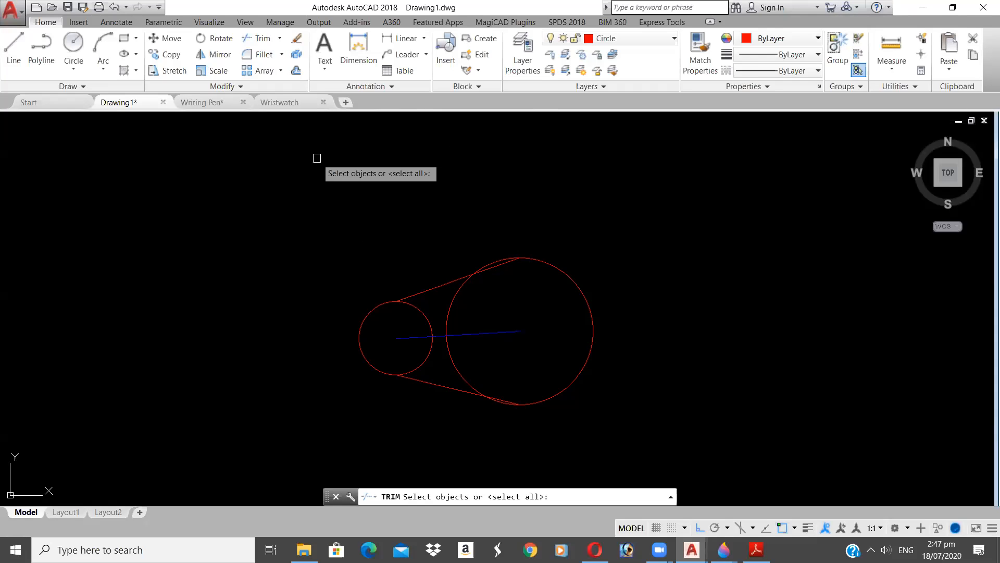
click(539, 262)
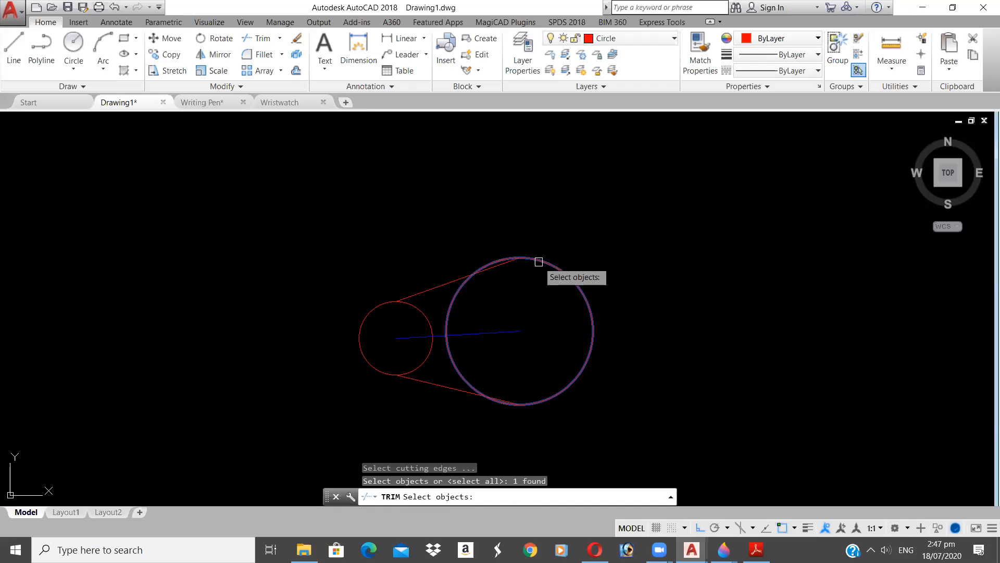
key(Return)
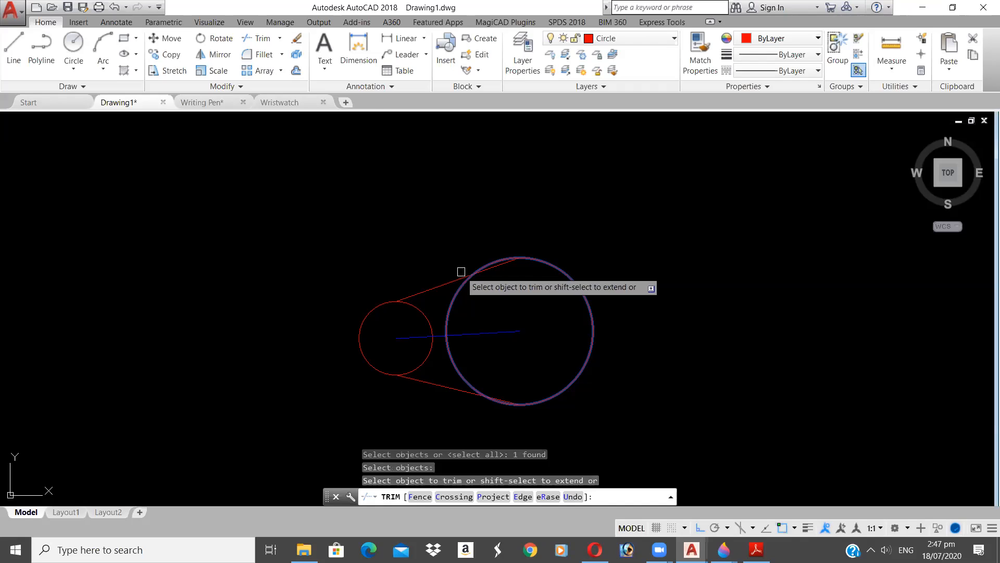
click(493, 274)
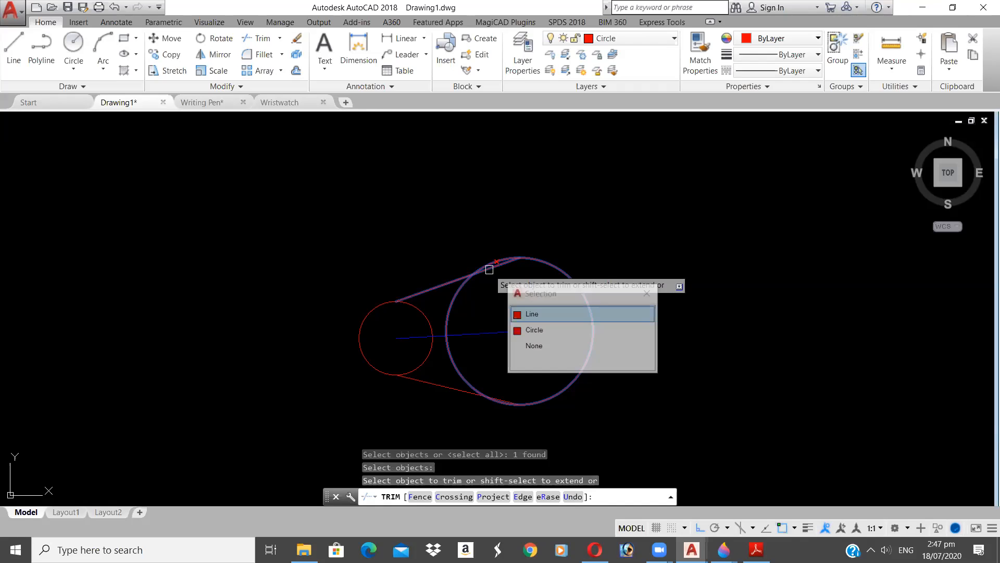
click(501, 267)
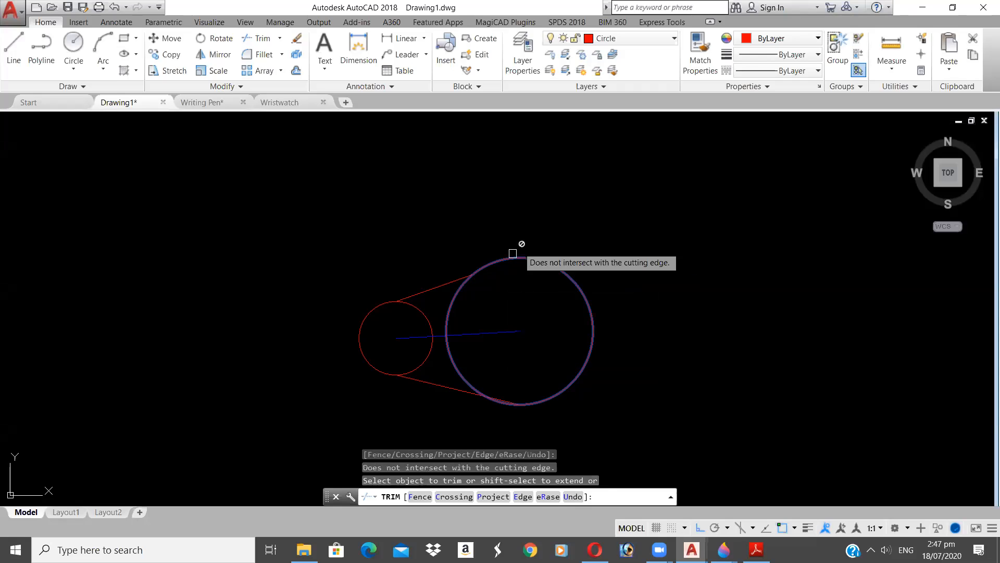
key(Return)
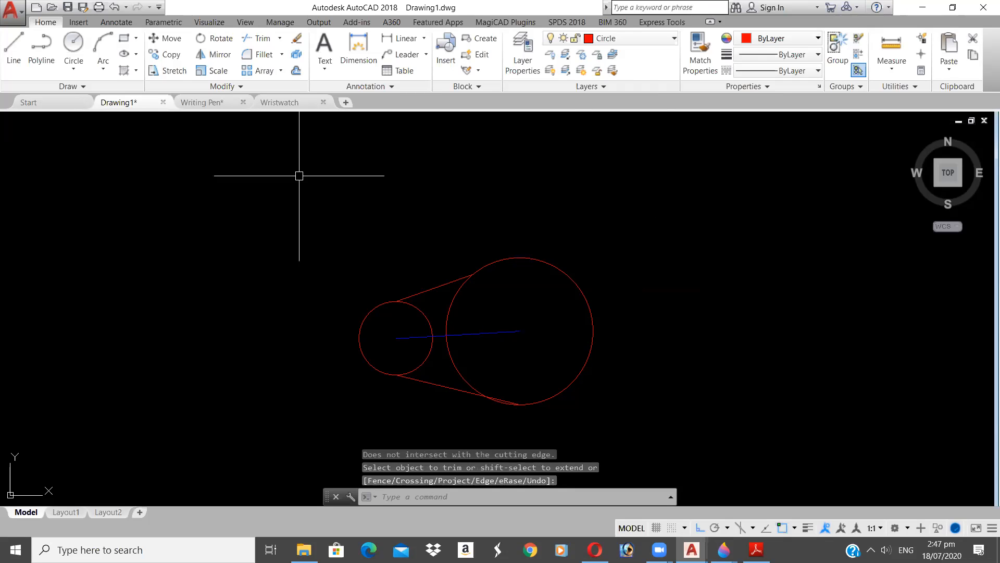
- Trim away the part of the lower connecting line inside the large circle, using that circle as the cutting edge
click(256, 40)
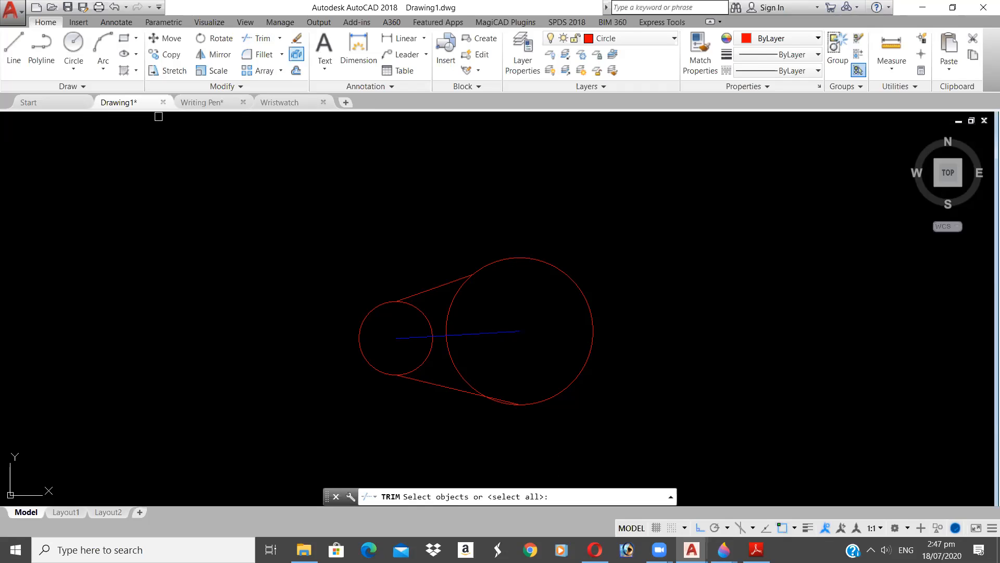
click(575, 372)
key(Return)
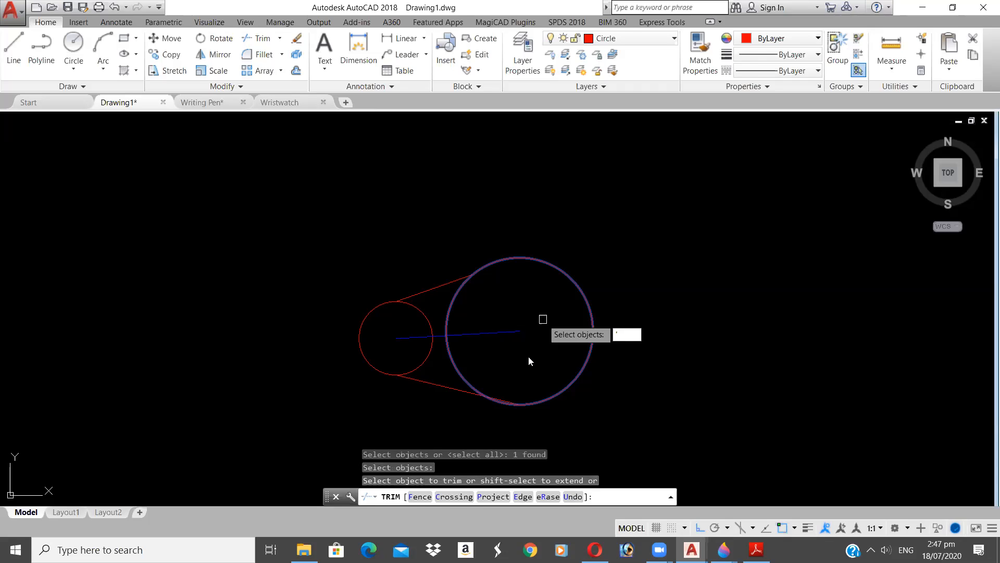
scroll(505, 389, up, 4)
middle_drag(509, 380, 509, 286)
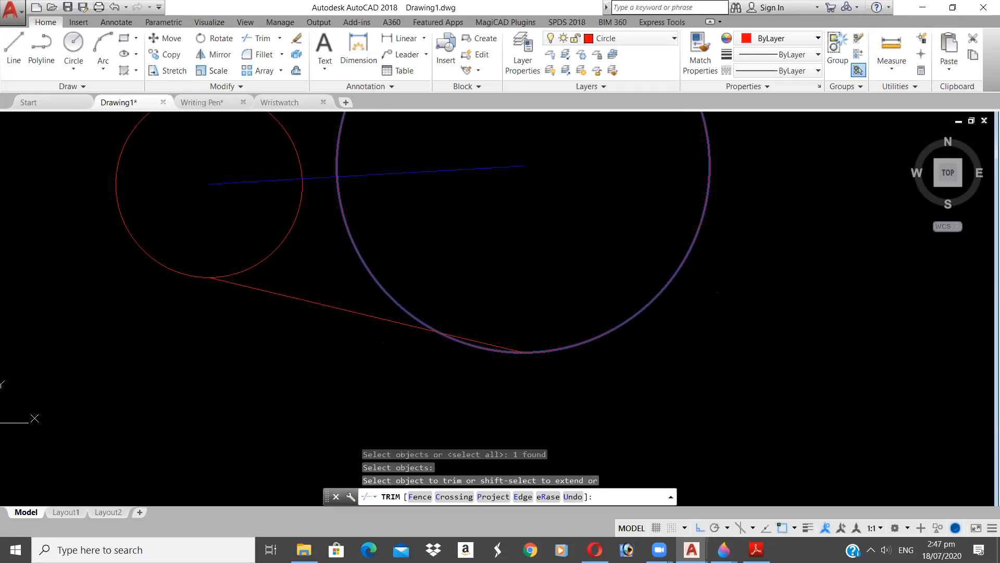
scroll(488, 317, down, 2)
scroll(486, 317, up, 4)
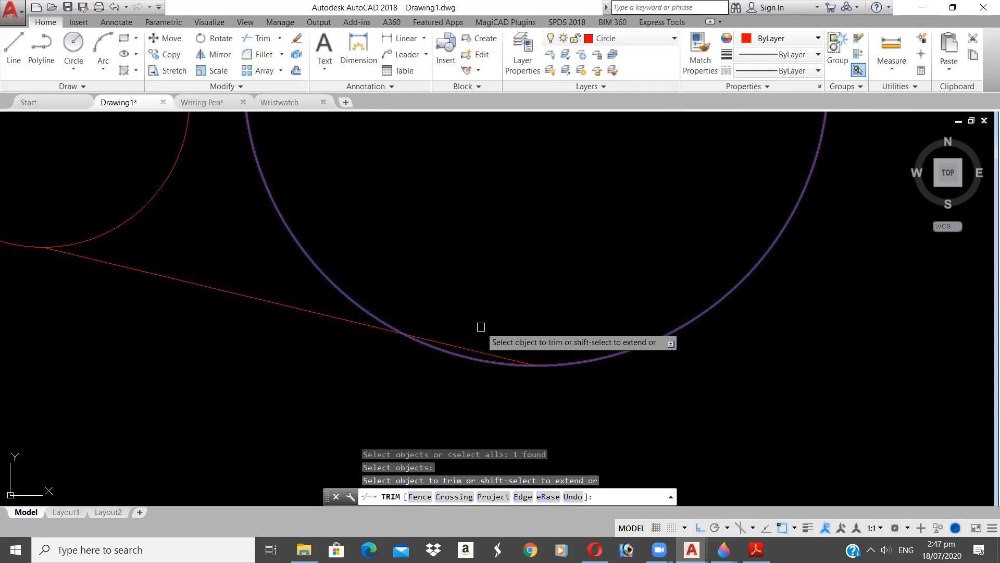
click(471, 348)
key(Return)
scroll(505, 287, down, 4)
middle_drag(486, 263, 509, 311)
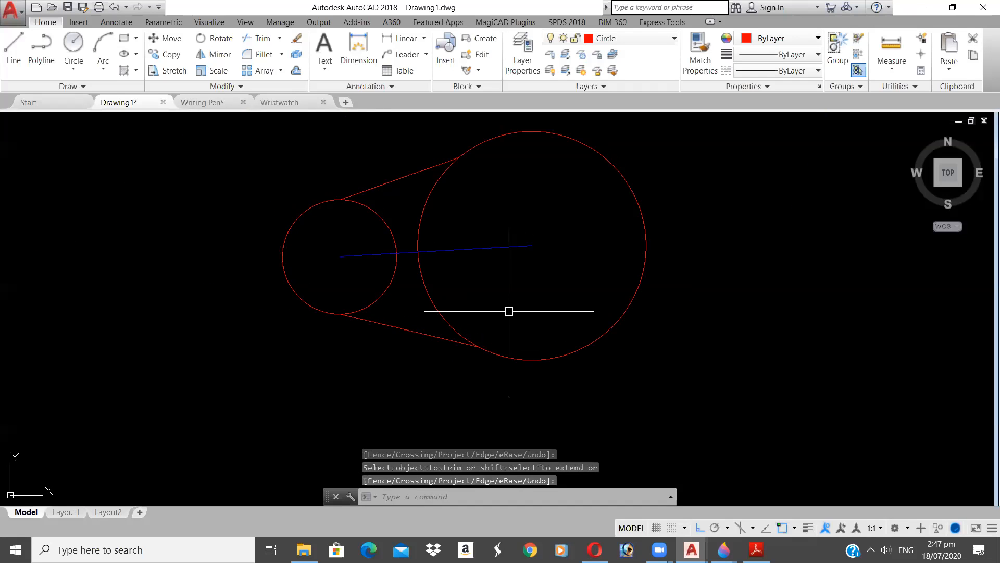
- Erase the blue line joining the centers of the two circles
click(297, 39)
click(460, 250)
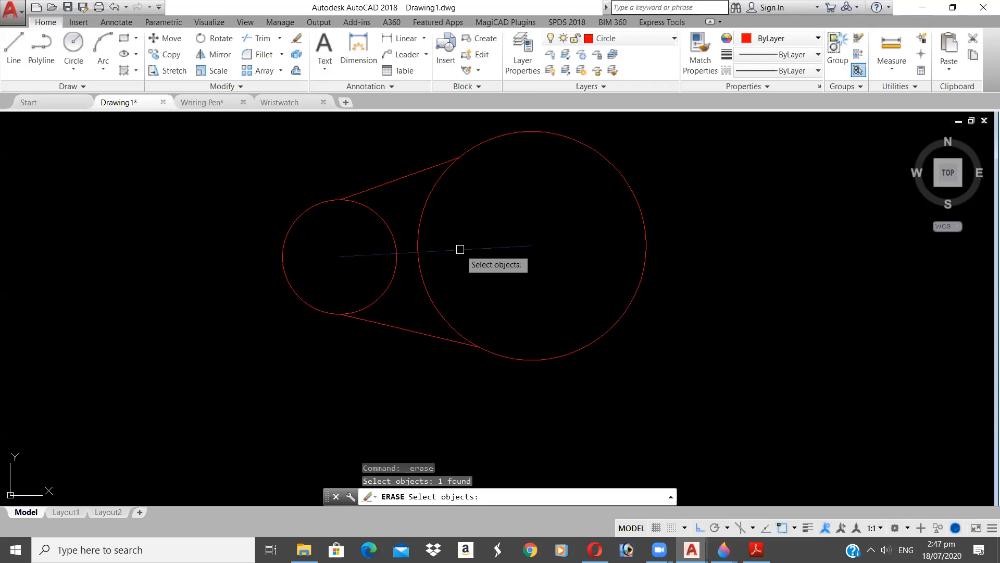
key(Return)
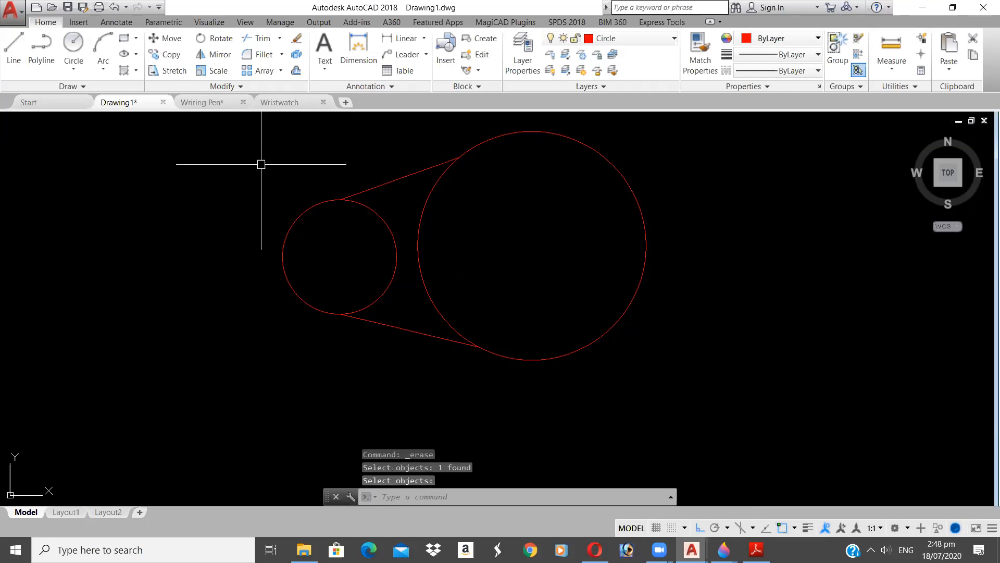
- Trim away the inner arcs of both circles, using the upper and lower connecting lines as cutting edges
click(262, 39)
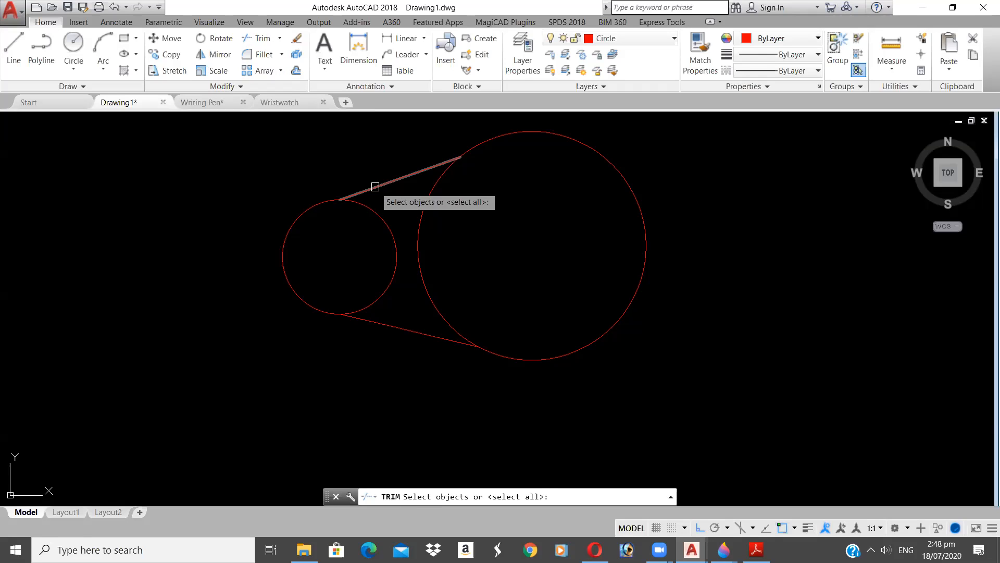
click(375, 186)
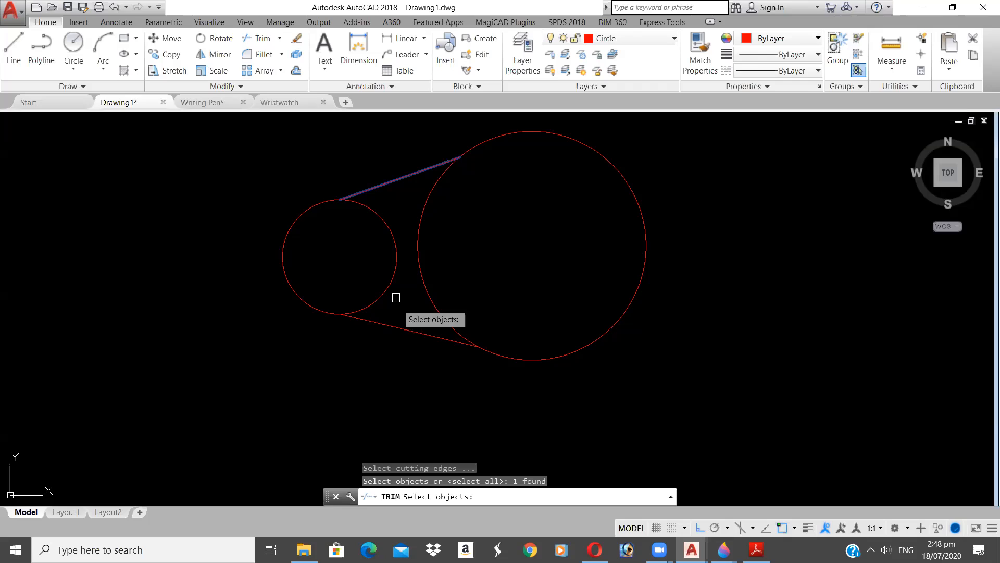
click(396, 326)
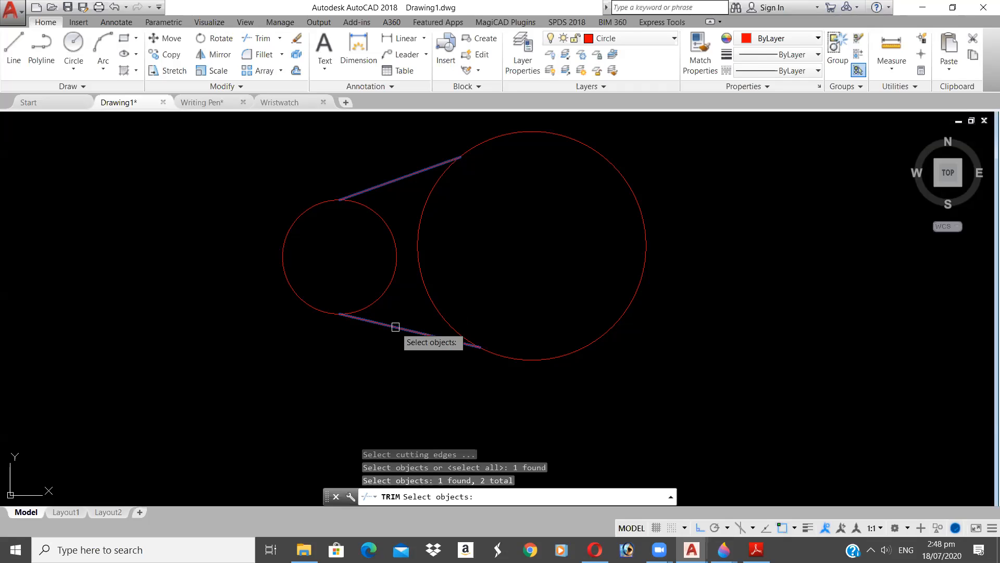
key(Return)
click(394, 265)
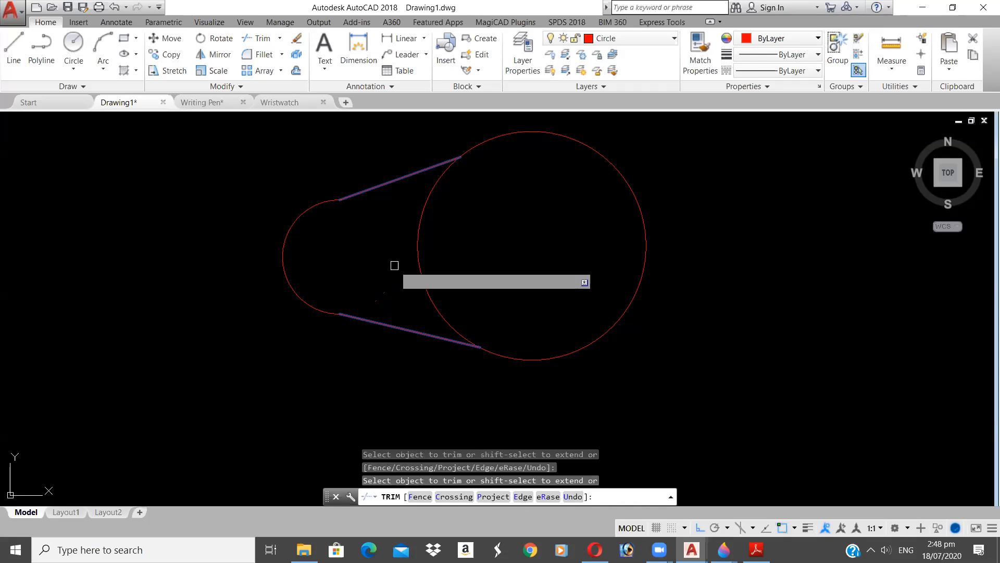
click(415, 239)
key(Return)
scroll(462, 240, up, 3)
scroll(462, 241, down, 3)
scroll(461, 242, up, 2)
scroll(463, 240, down, 2)
scroll(491, 239, down, 2)
middle_drag(491, 239, 439, 257)
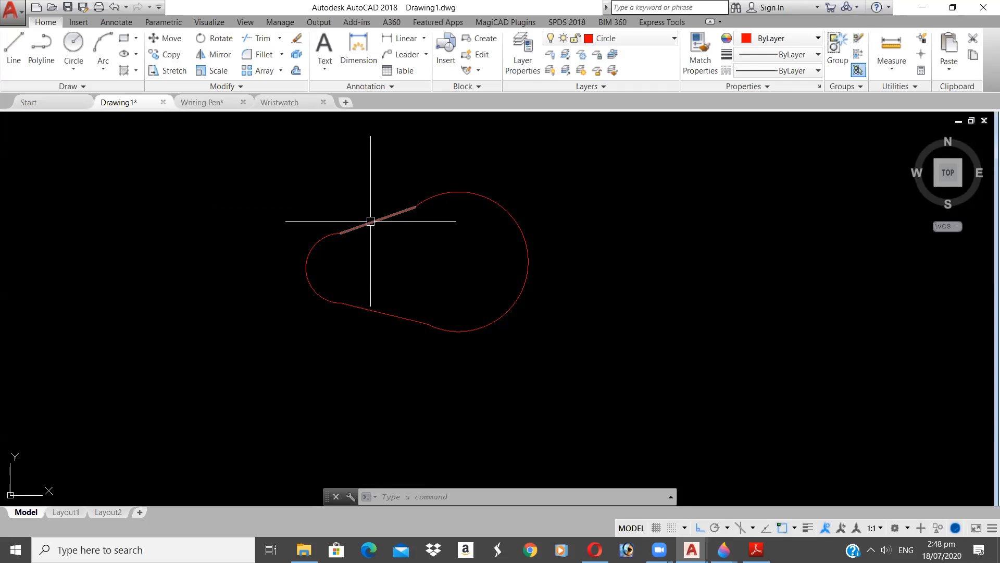
text(j)
key(Return)
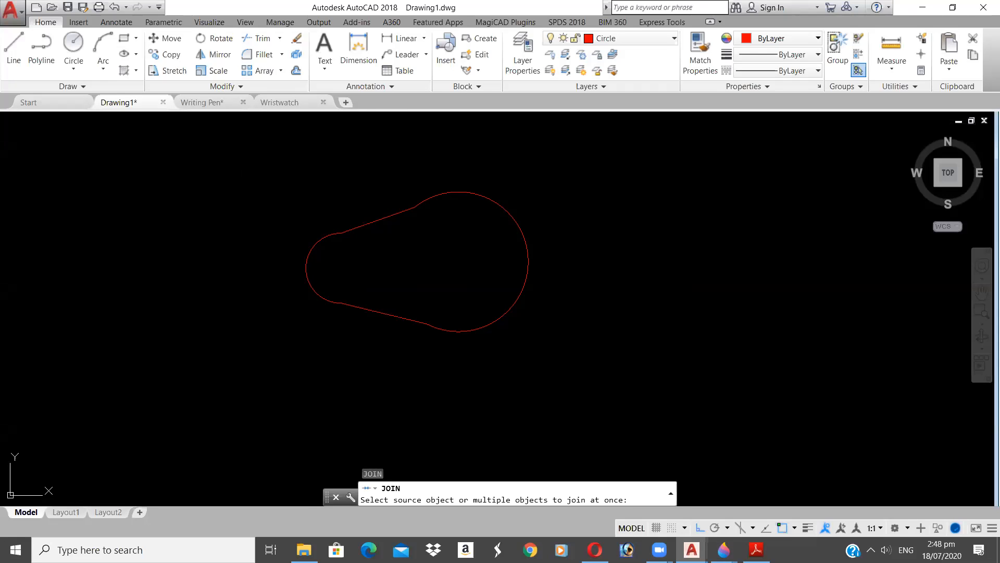
key(Escape)
click(397, 213)
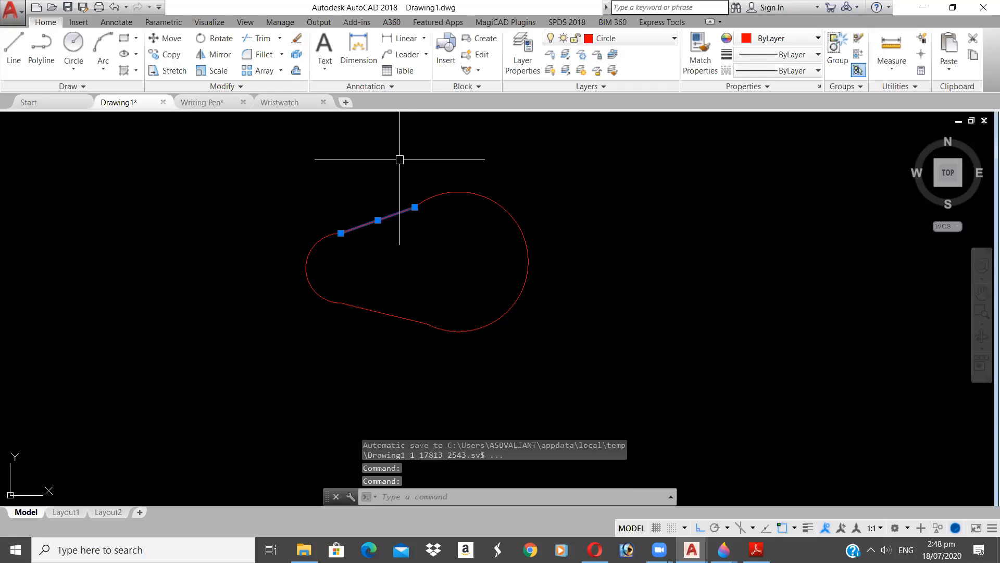
key(Escape)
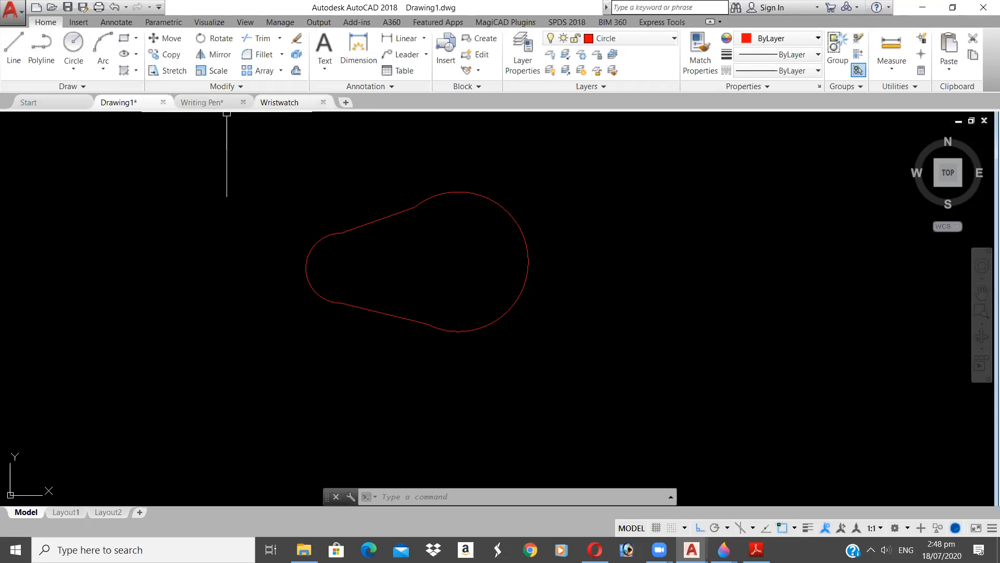
click(280, 39)
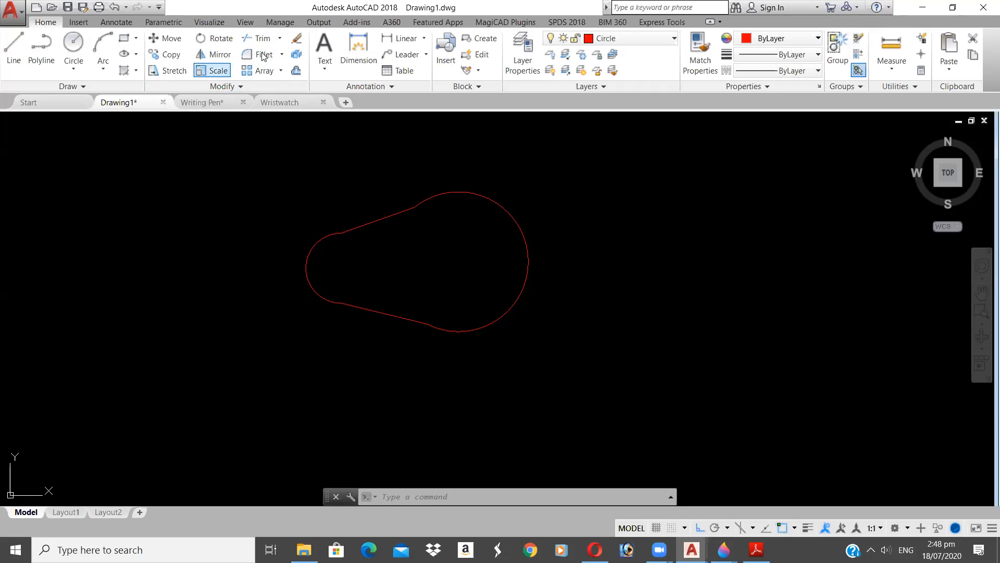
click(282, 55)
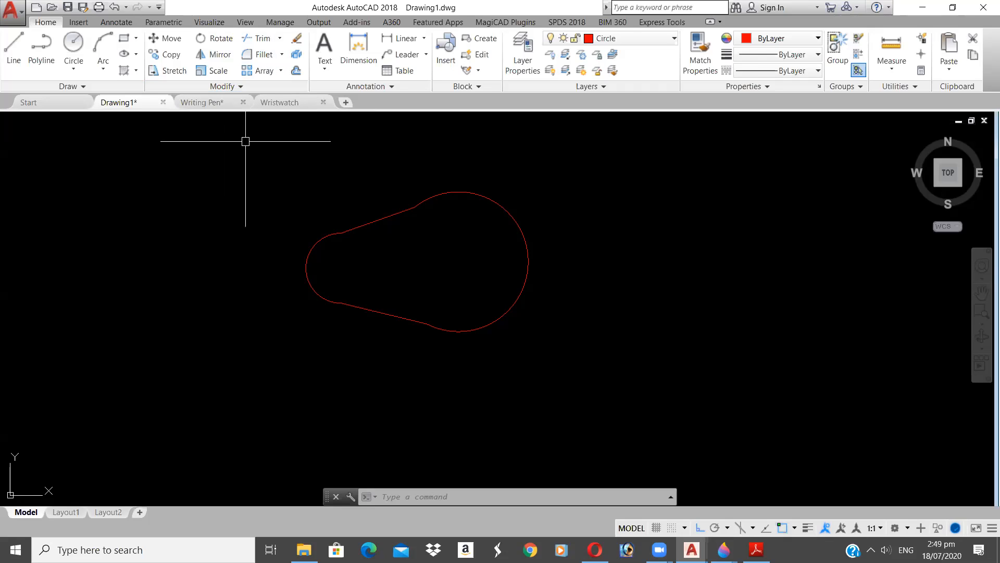
click(237, 87)
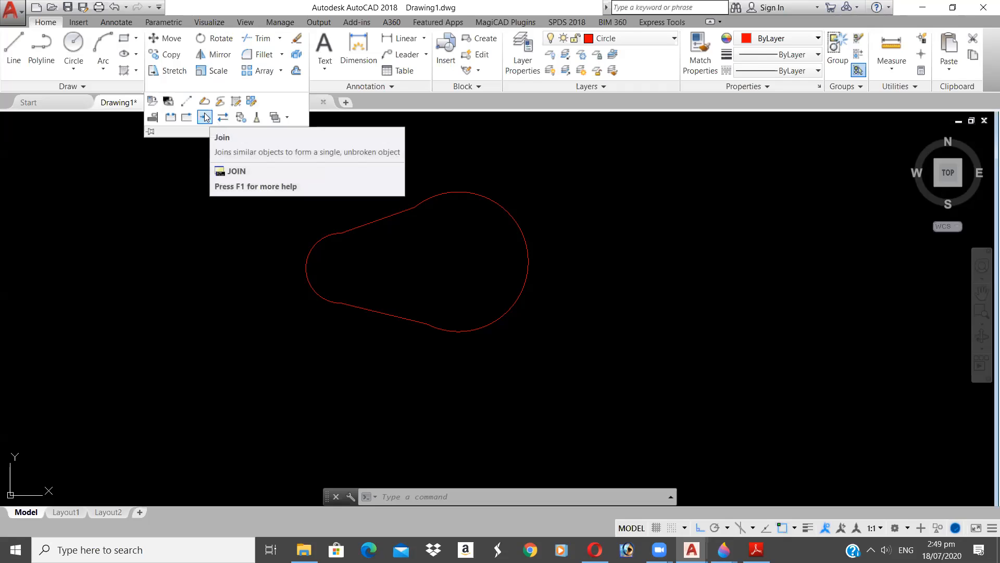
key(Escape)
key(Escape)
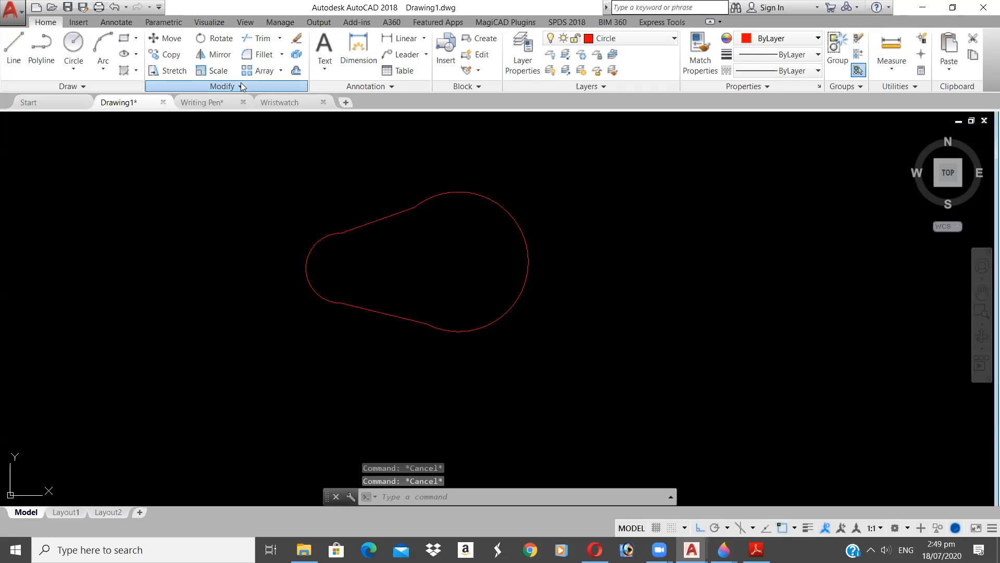
click(223, 86)
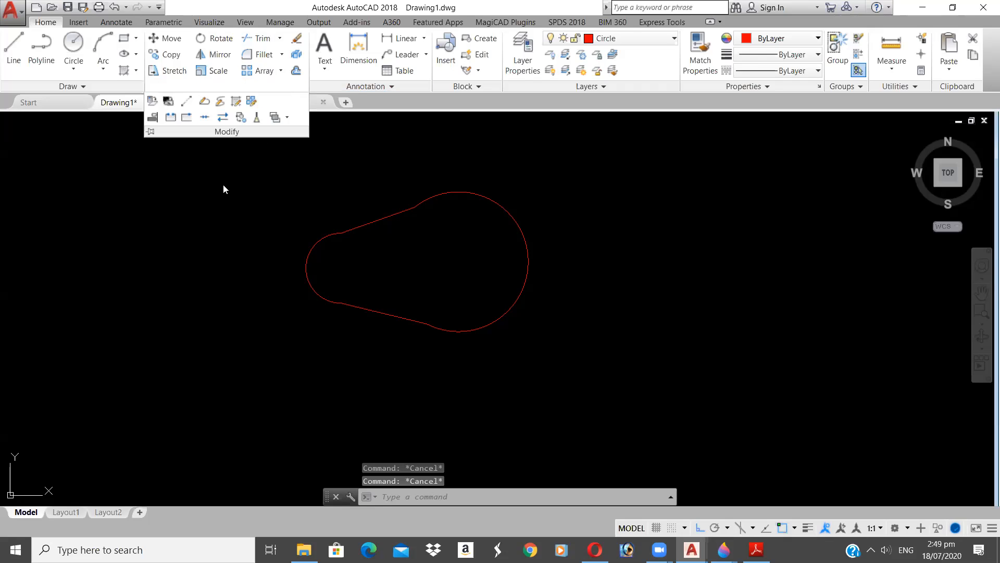
key(Escape)
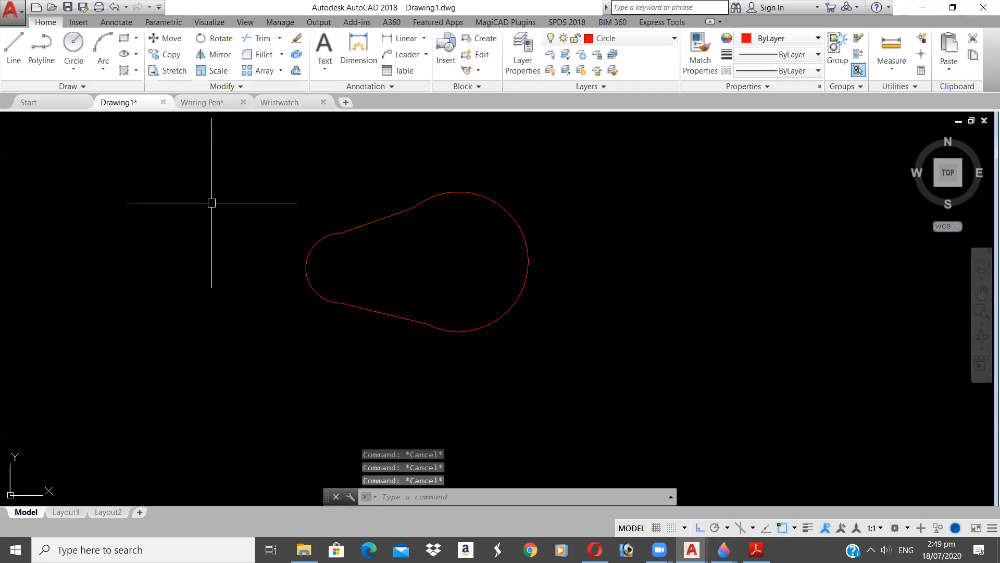
- Join the small arc, the upper line, the large arc and the lower line into a single object
click(241, 87)
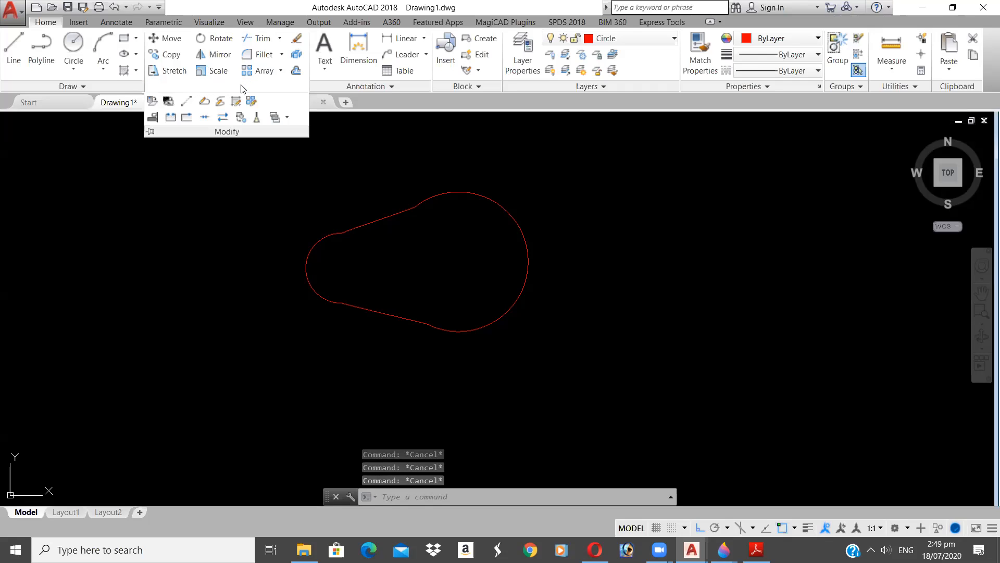
click(205, 117)
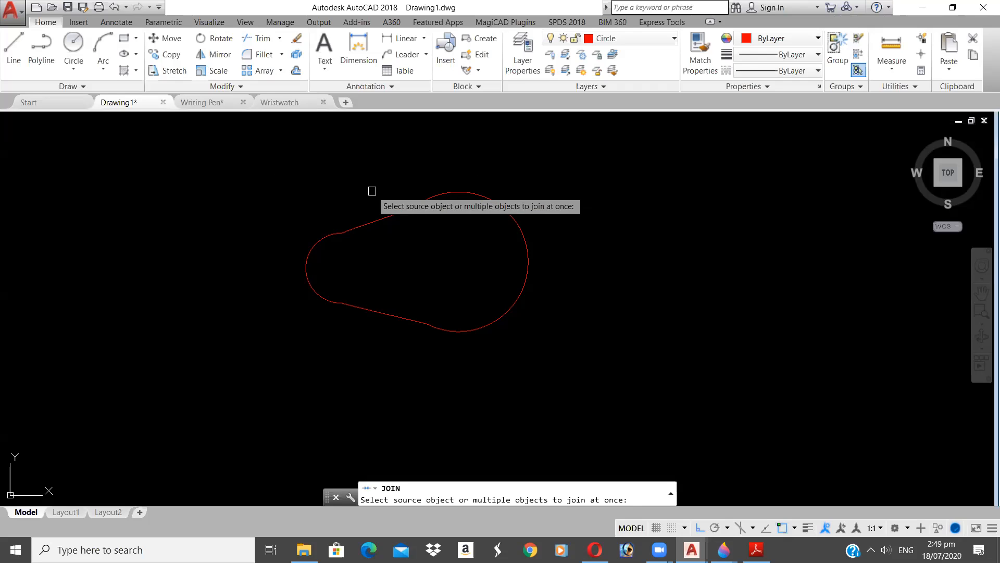
click(333, 238)
click(370, 228)
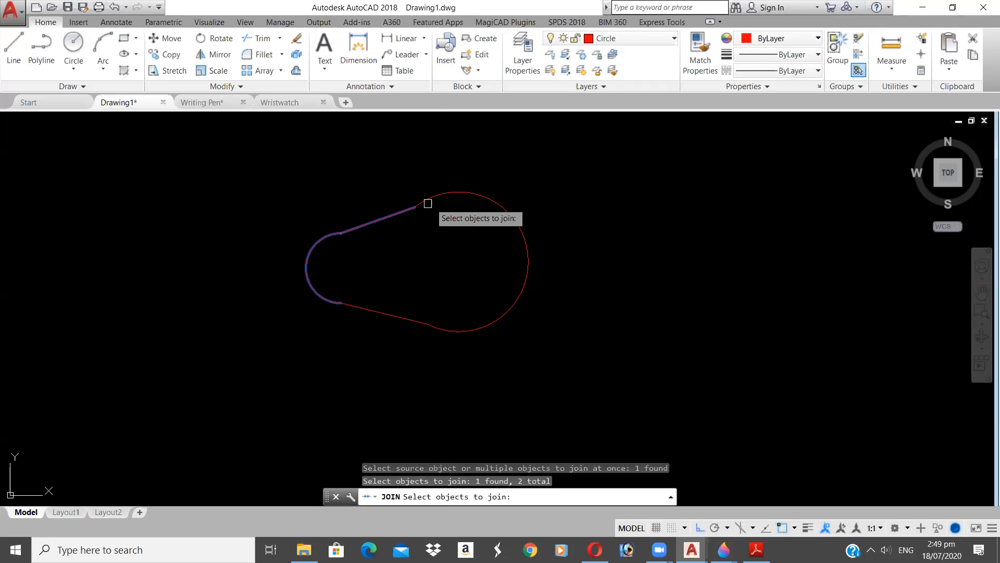
click(454, 192)
click(398, 313)
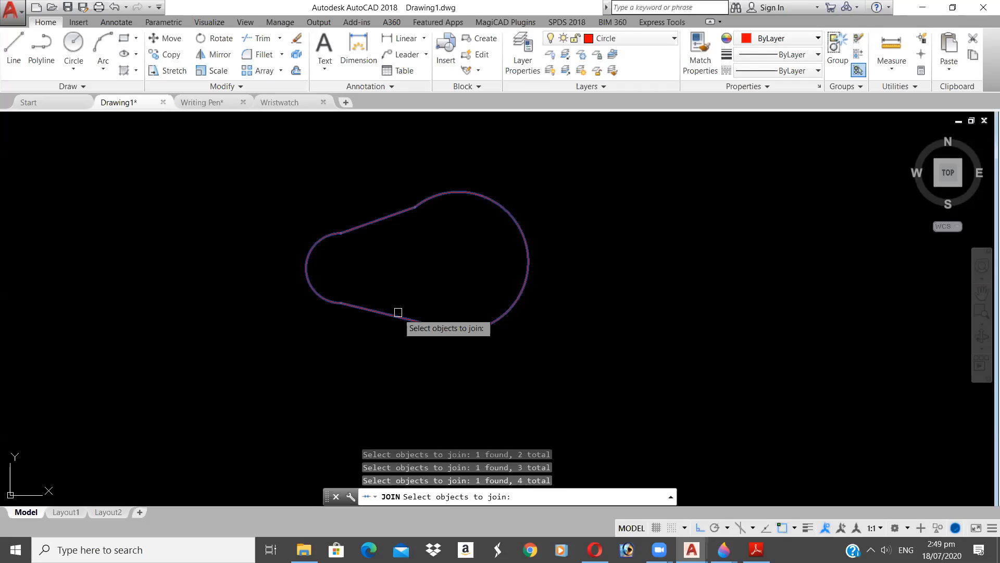
key(Return)
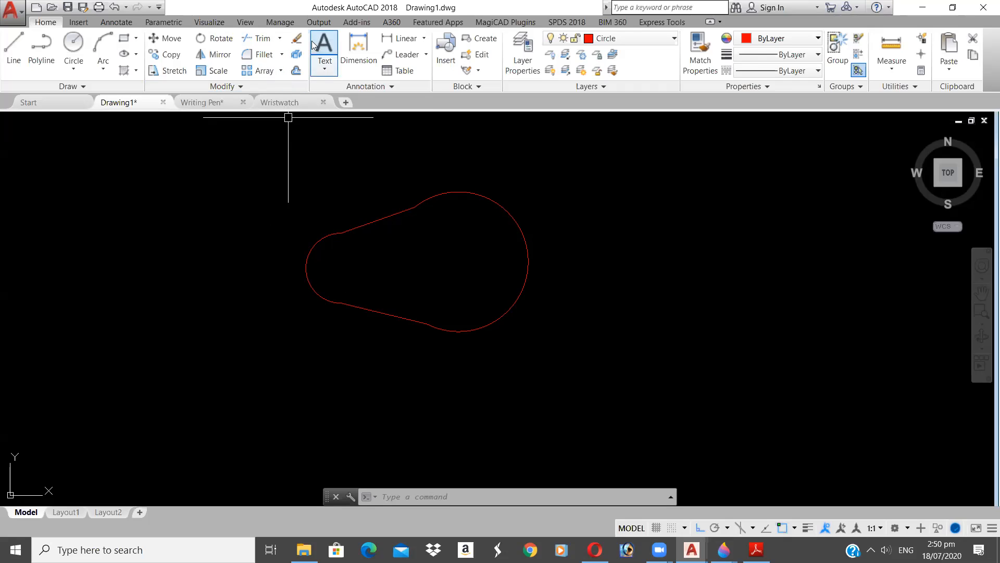
click(237, 86)
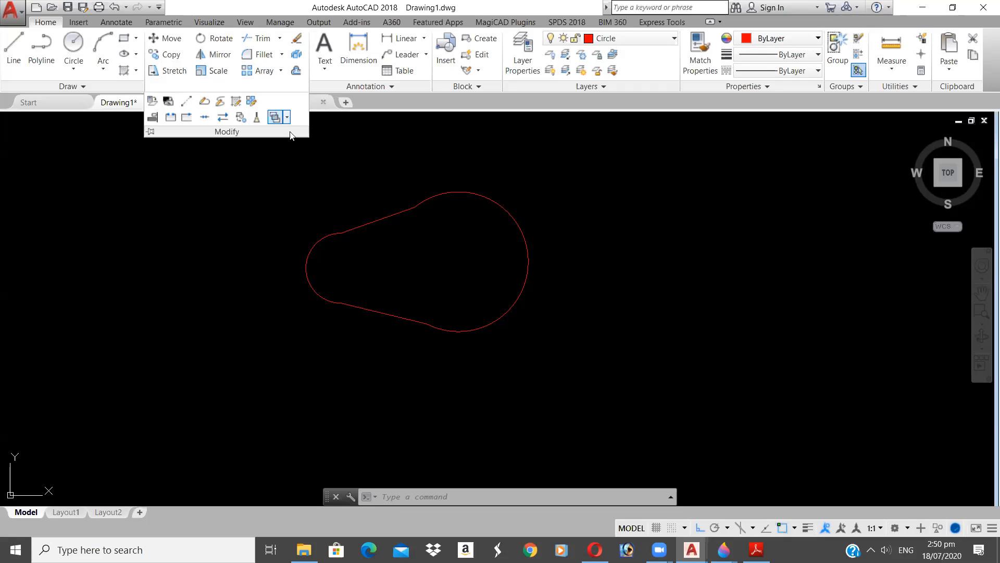
key(Escape)
key(Escape)
key(Escape)
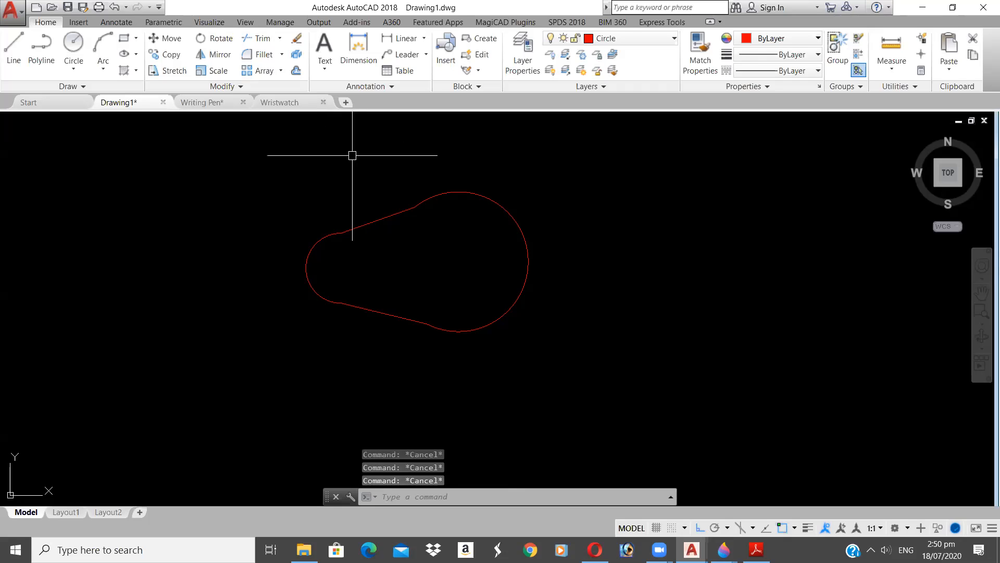
- Offset the joined outline inward four times at a distance of 5, starting each offset from the newest inner outline
click(297, 71)
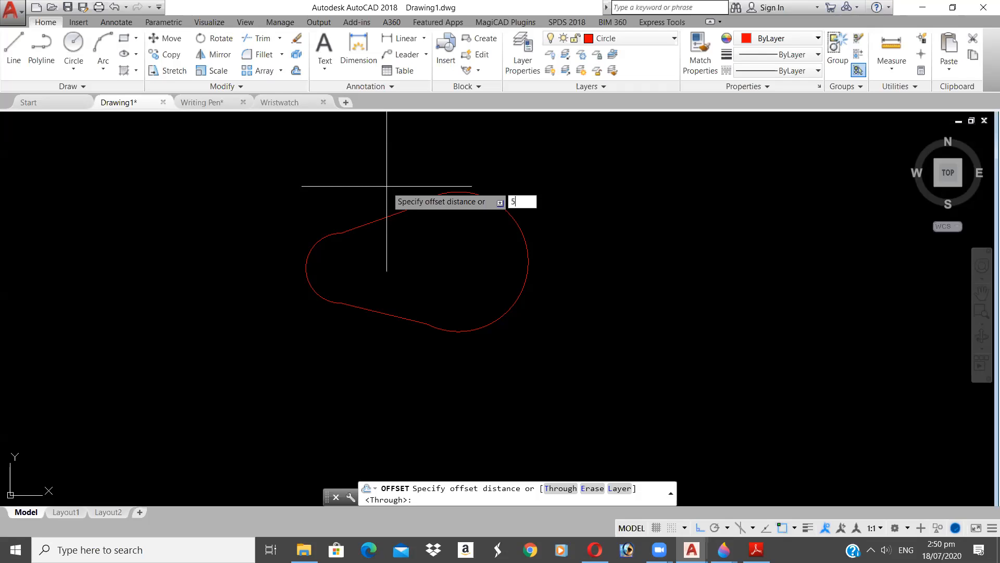
key(Return)
click(391, 215)
click(399, 234)
click(390, 223)
click(398, 232)
click(398, 229)
click(397, 233)
click(397, 224)
click(396, 254)
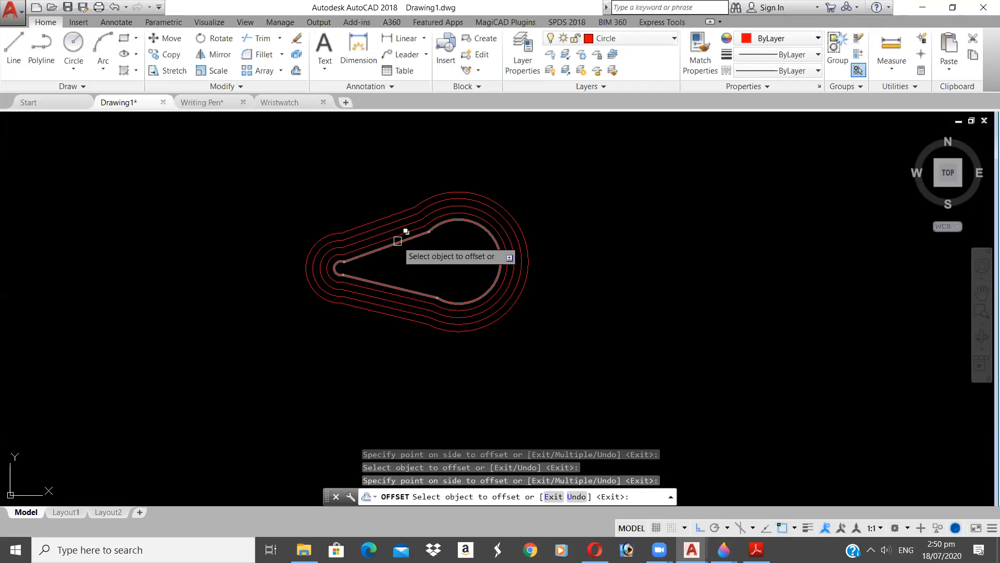
key(Return)
scroll(416, 174, down, 2)
middle_drag(416, 173, 337, 172)
scroll(350, 199, up, 2)
middle_drag(355, 204, 428, 264)
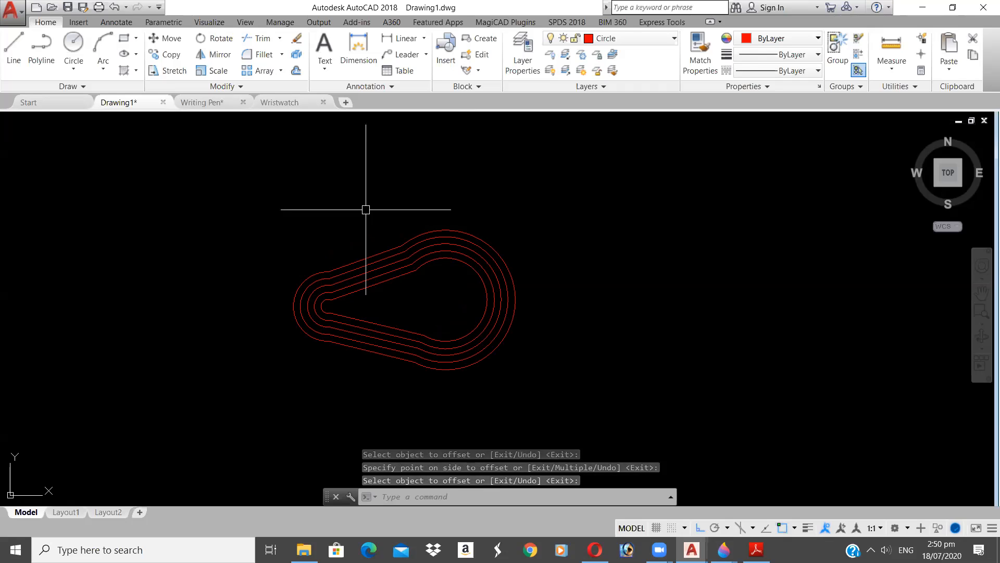